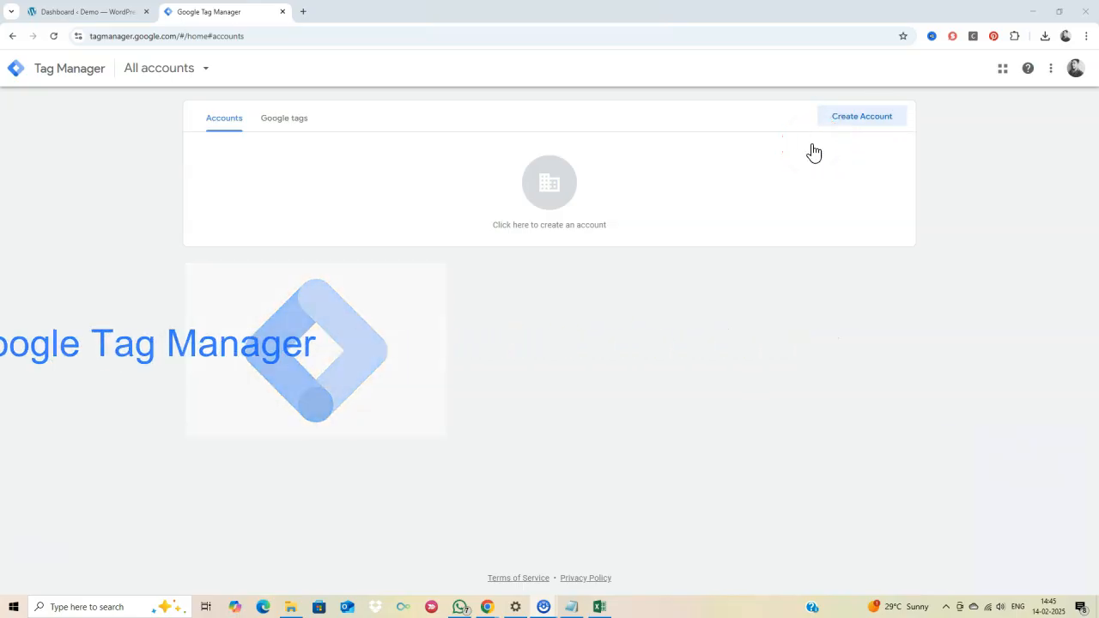
pyautogui.moveTo(116, 36)
pyautogui.mouseDown()
pyautogui.moveTo(203, 35)
pyautogui.moveTo(125, 32)
pyautogui.mouseUp()
pyautogui.click(170, 38)
pyautogui.doubleClick(100, 33)
pyautogui.click(601, 268)
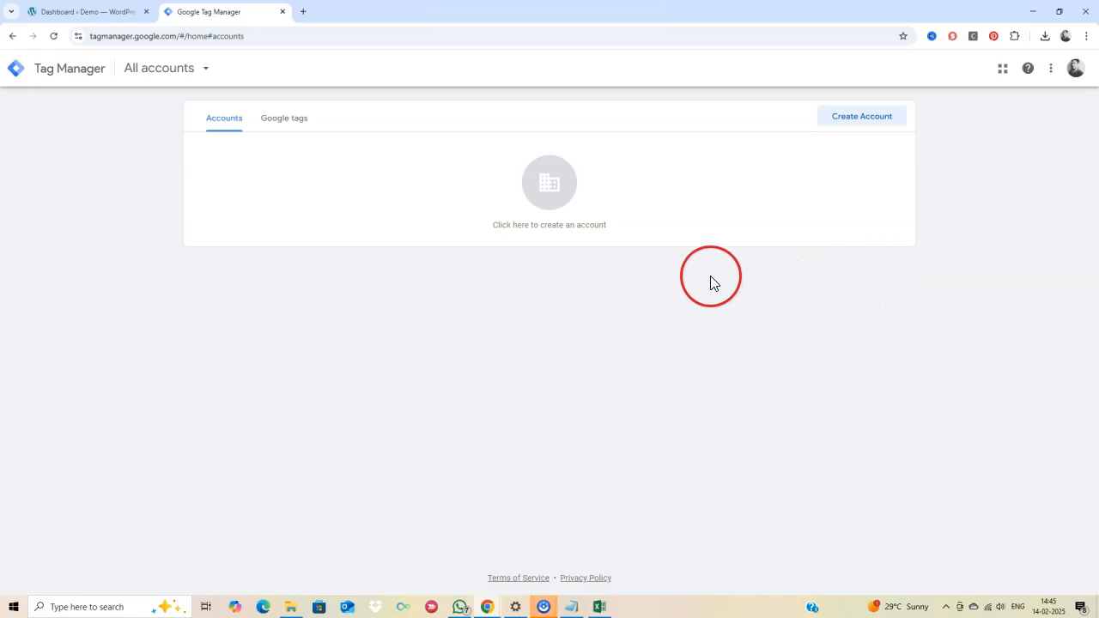
# - Start a new Tag Manager account with the account name XYZ Co and the country United States
pyautogui.click(846, 127)
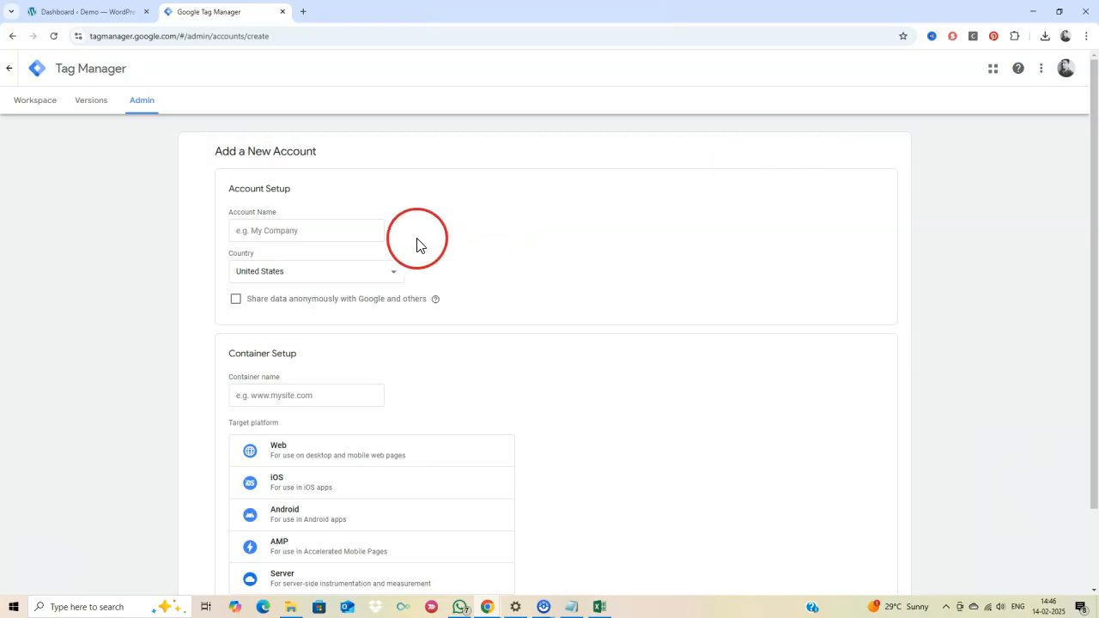
pyautogui.click(318, 234)
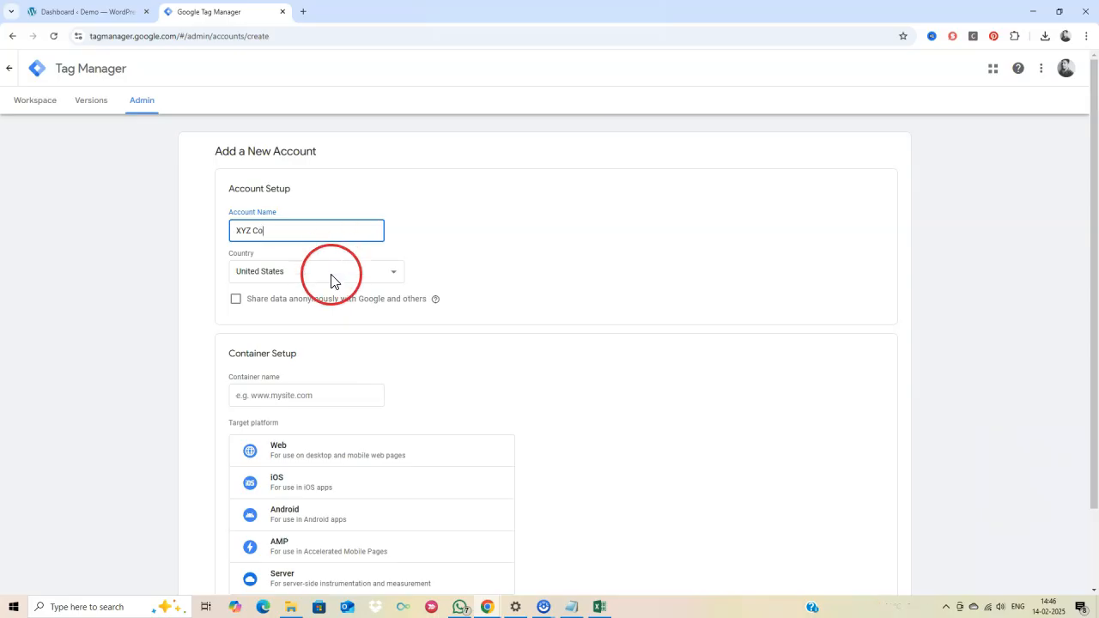
pyautogui.click(331, 273)
pyautogui.scroll(-2, 320, 386)
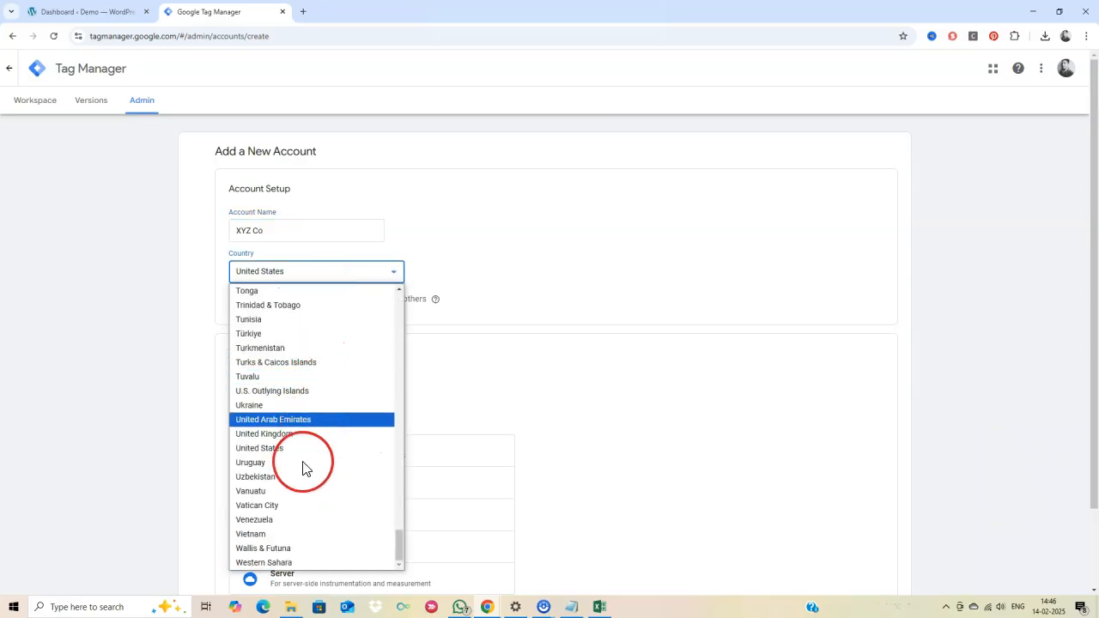
pyautogui.scroll(3, 295, 496)
pyautogui.scroll(-3, 295, 496)
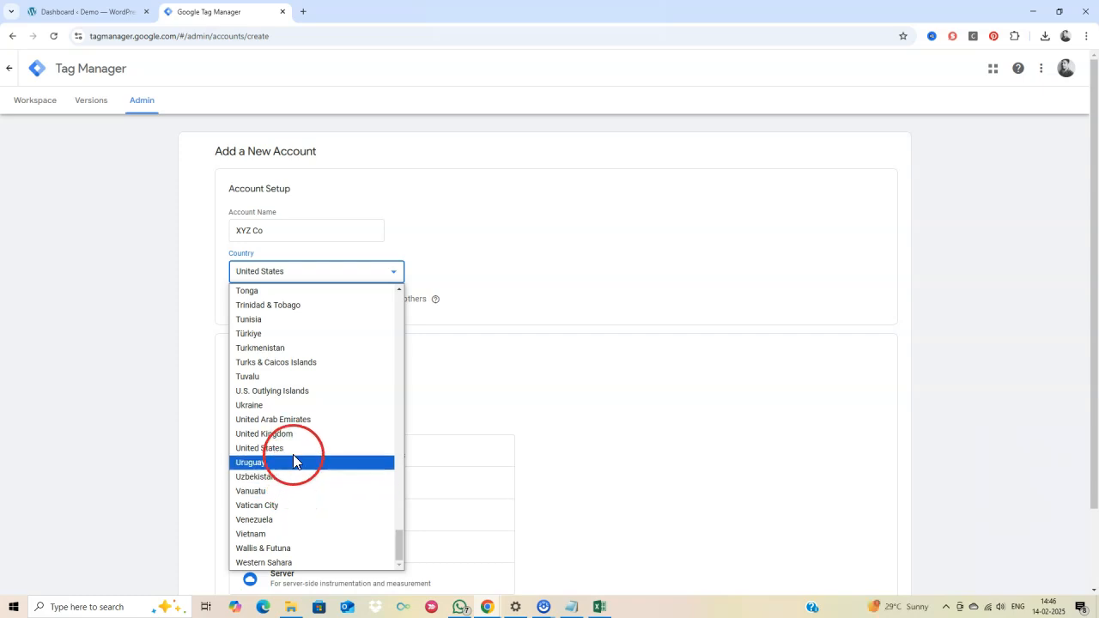
pyautogui.click(295, 448)
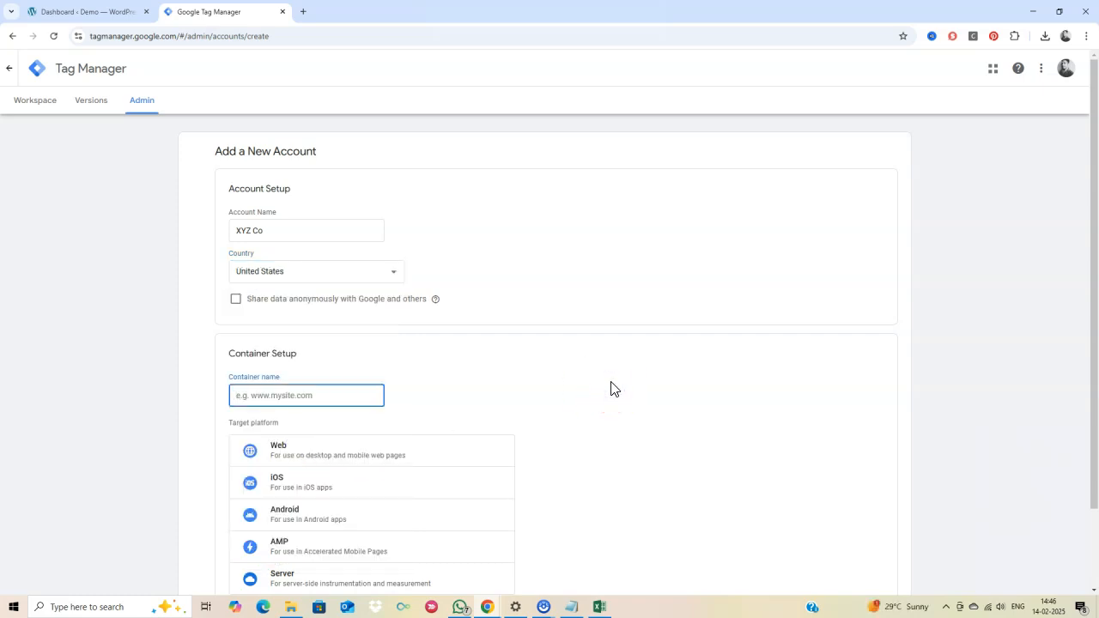
# - Name the container das.wpdevcloud.com and choose Web as its target platform
pyautogui.scroll(-2, 611, 389)
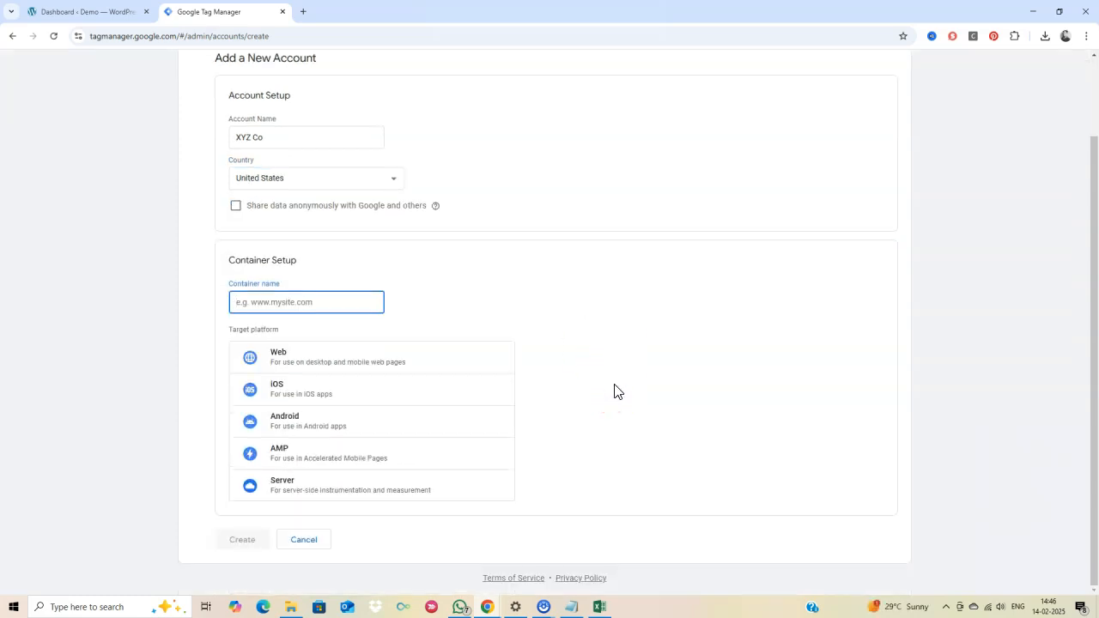
pyautogui.write('das.wpdevcloud.com')
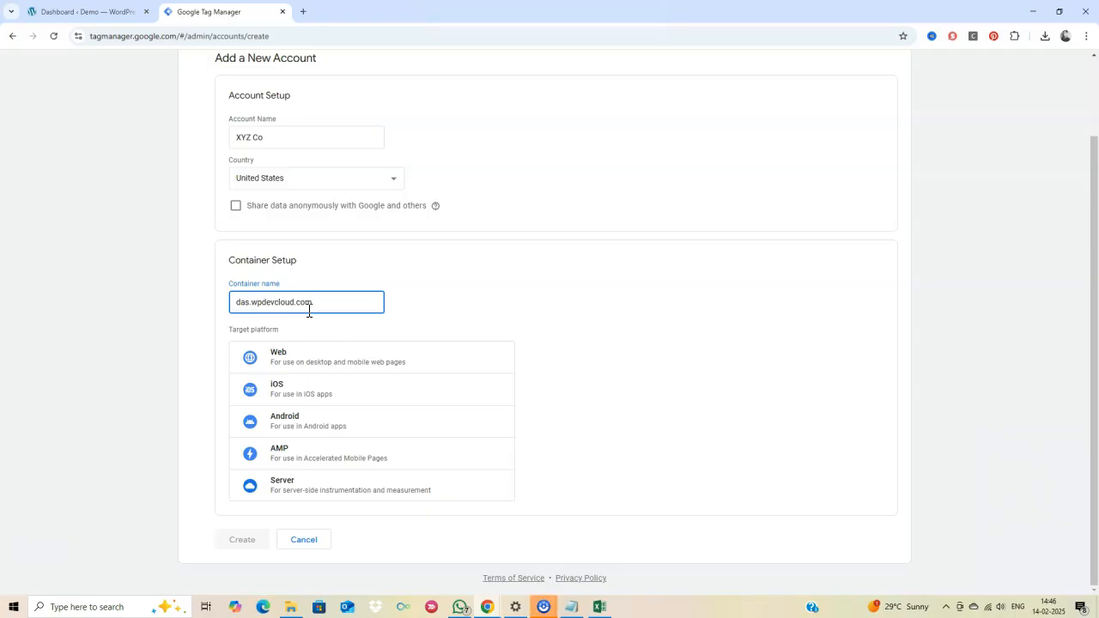
pyautogui.click(323, 359)
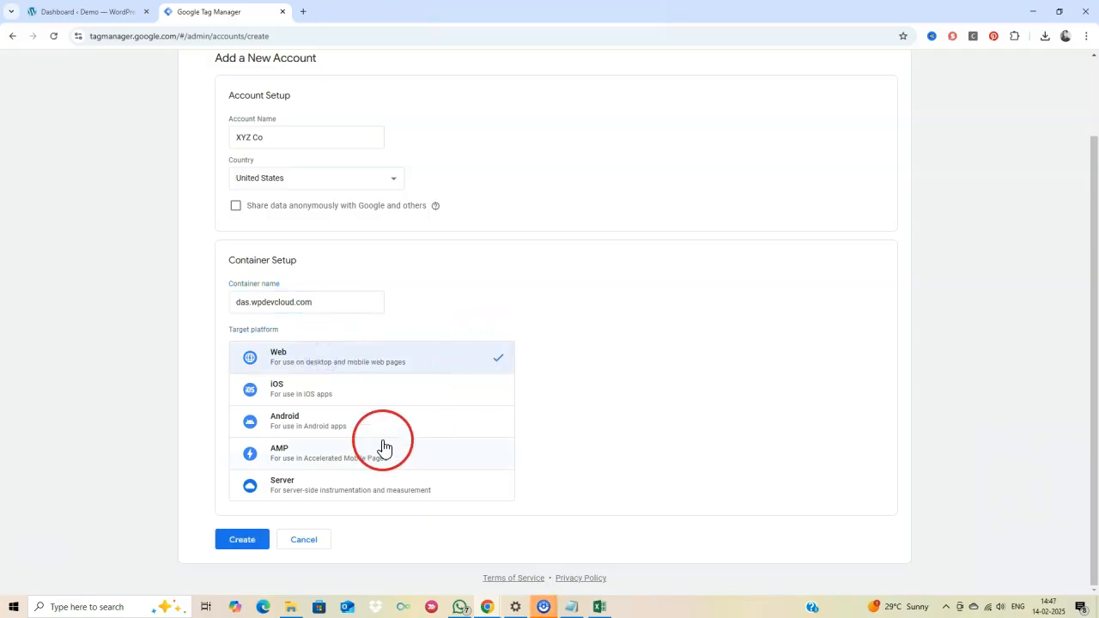
# - Create the account and agree to the Terms of Service, including the GDPR Data Processing Terms
pyautogui.click(238, 543)
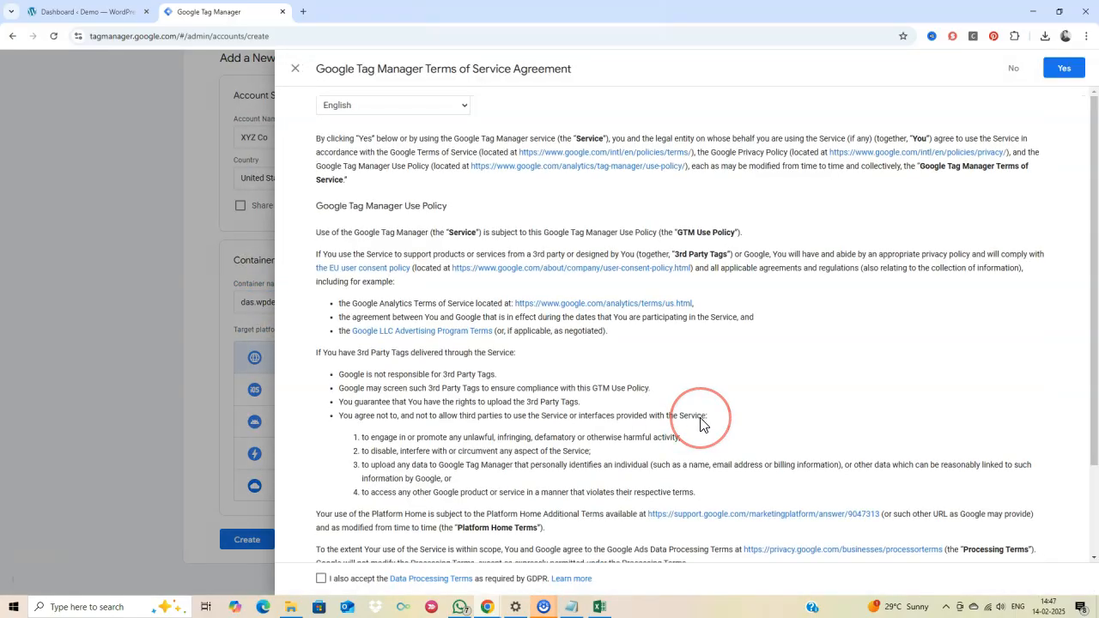
pyautogui.scroll(-2, 700, 424)
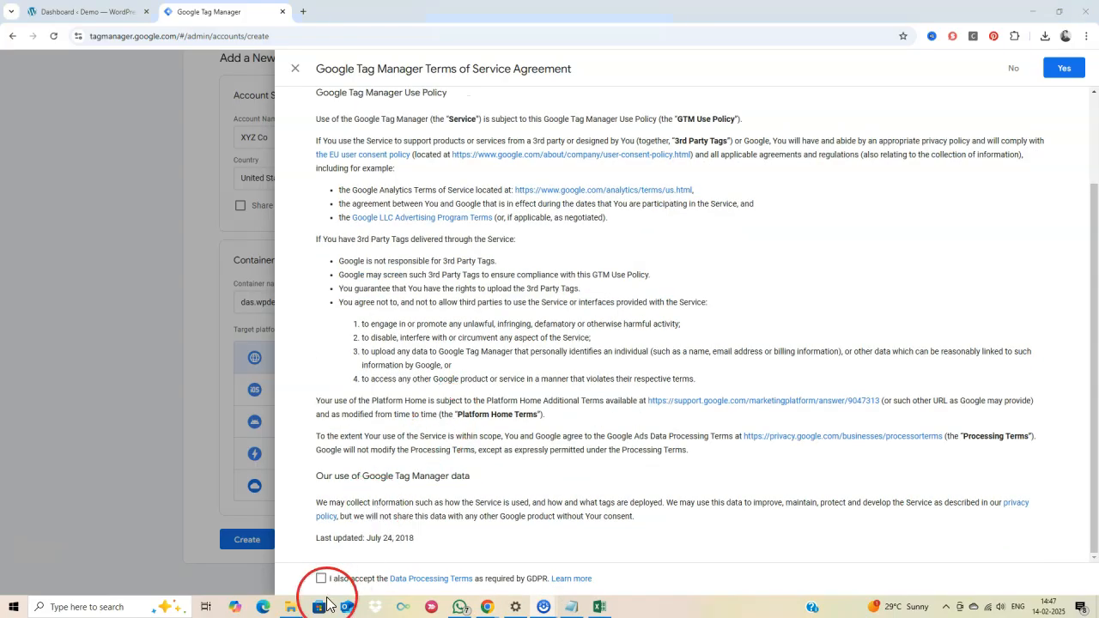
pyautogui.click(321, 579)
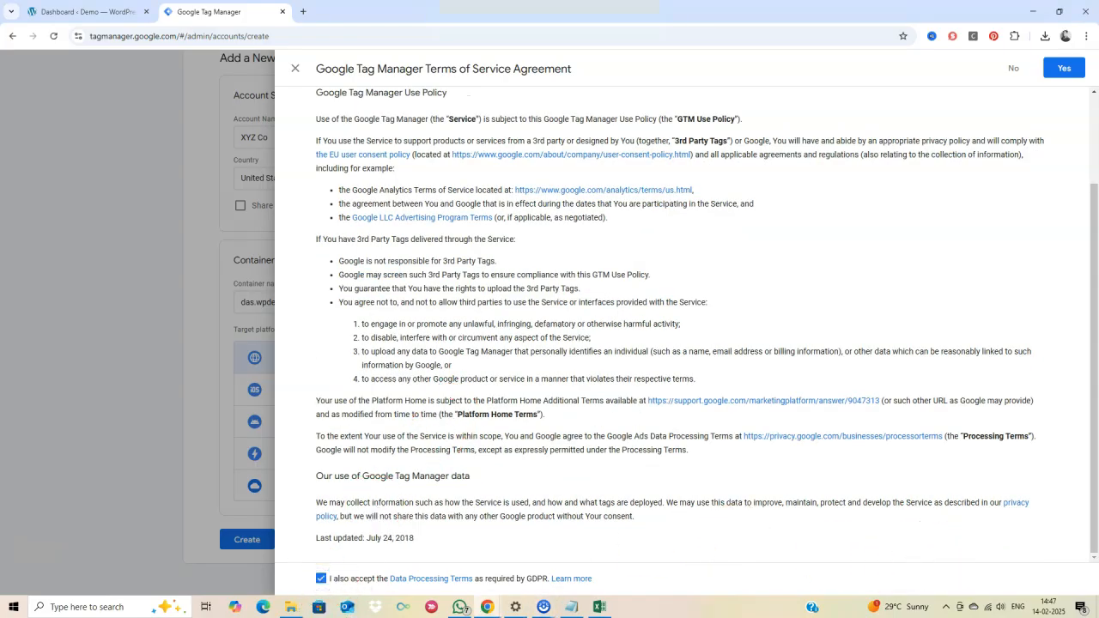
pyautogui.click(1064, 69)
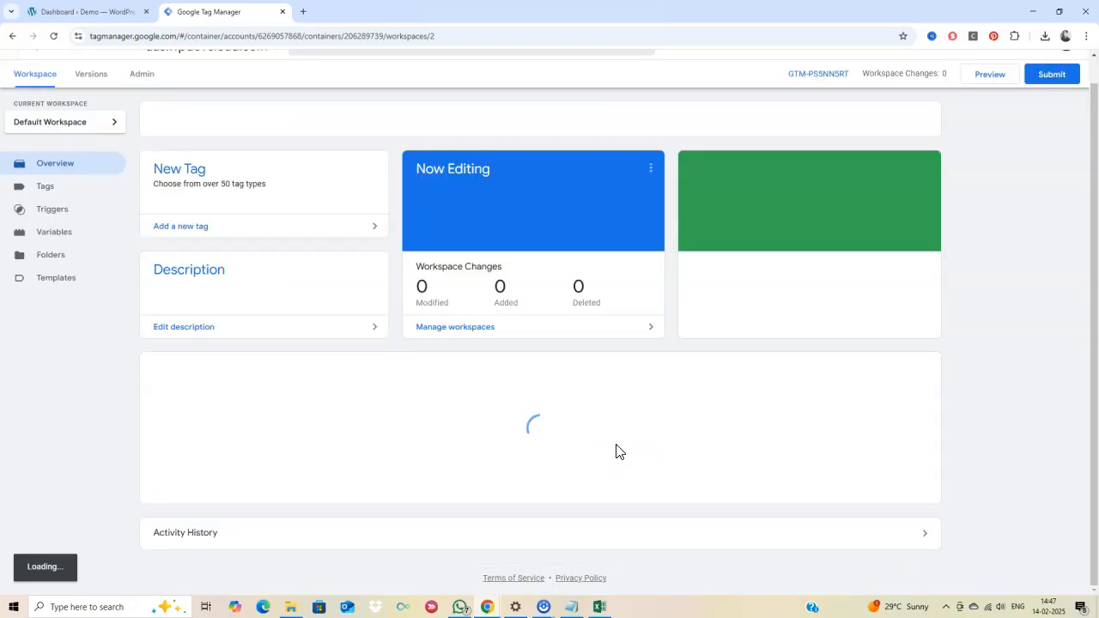
pyautogui.click(611, 456)
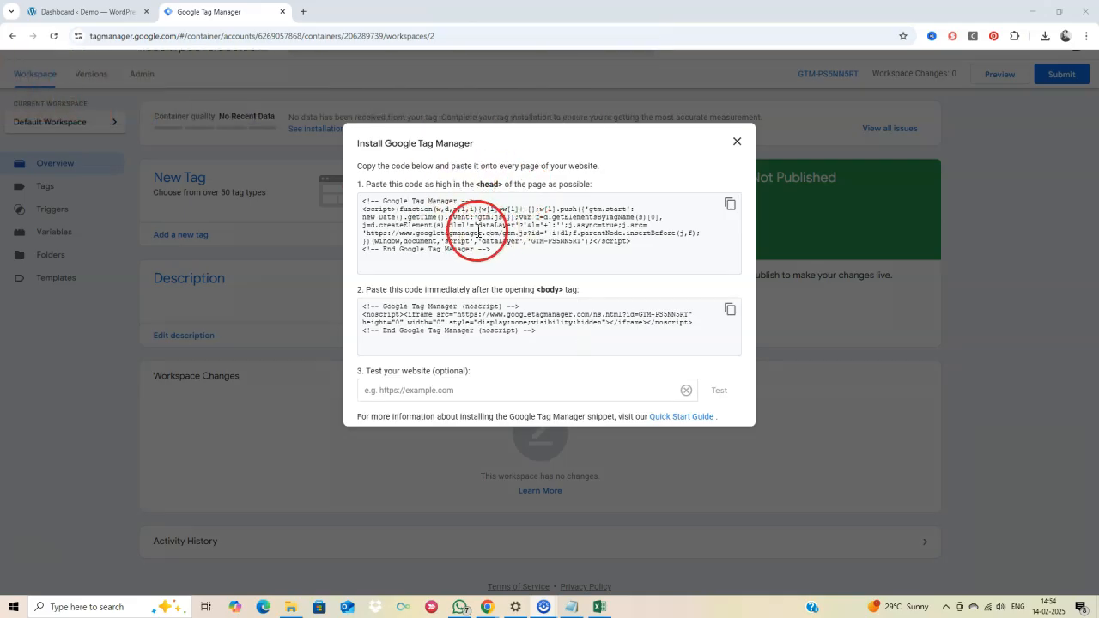
# - Copy the head snippet of the Tag Manager code and open the Theme File Editor in the WordPress dashboard
pyautogui.click(729, 207)
pyautogui.click(729, 212)
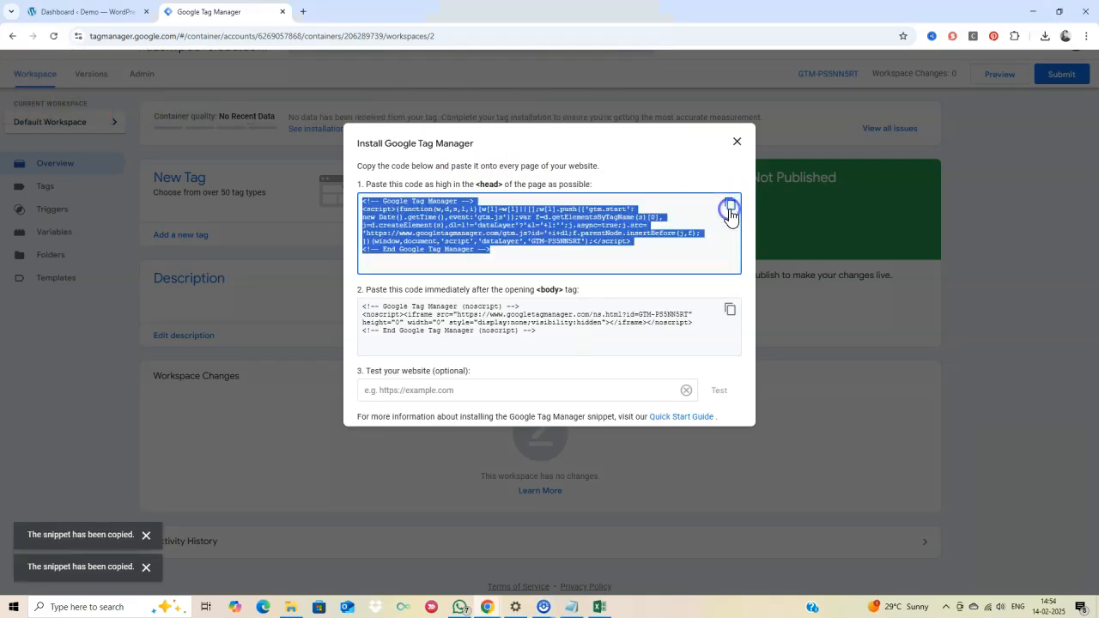
pyautogui.click(107, 12)
pyautogui.scroll(-2, 37, 464)
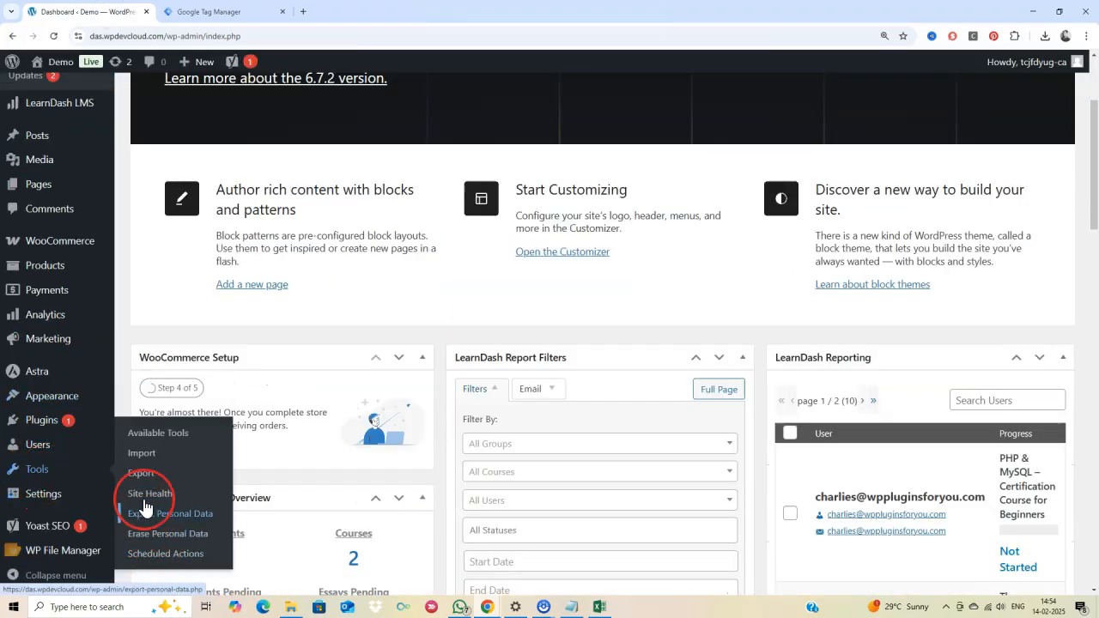
pyautogui.moveTo(46, 404)
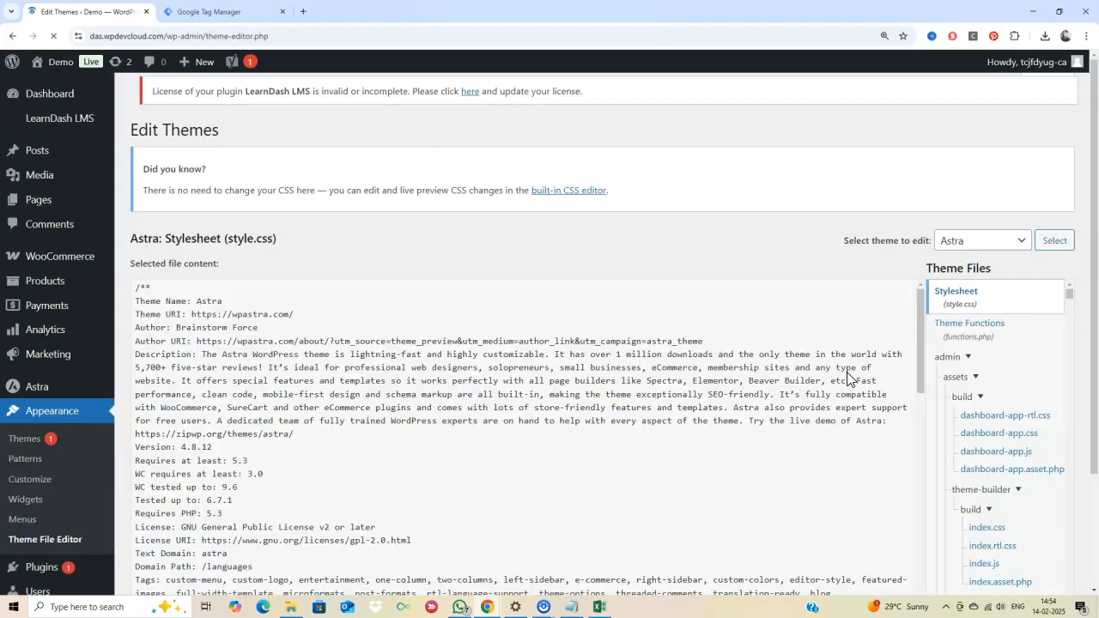
# - Open the Astra theme's Theme Header file (header.php) for editing
pyautogui.scroll(-1, 970, 359)
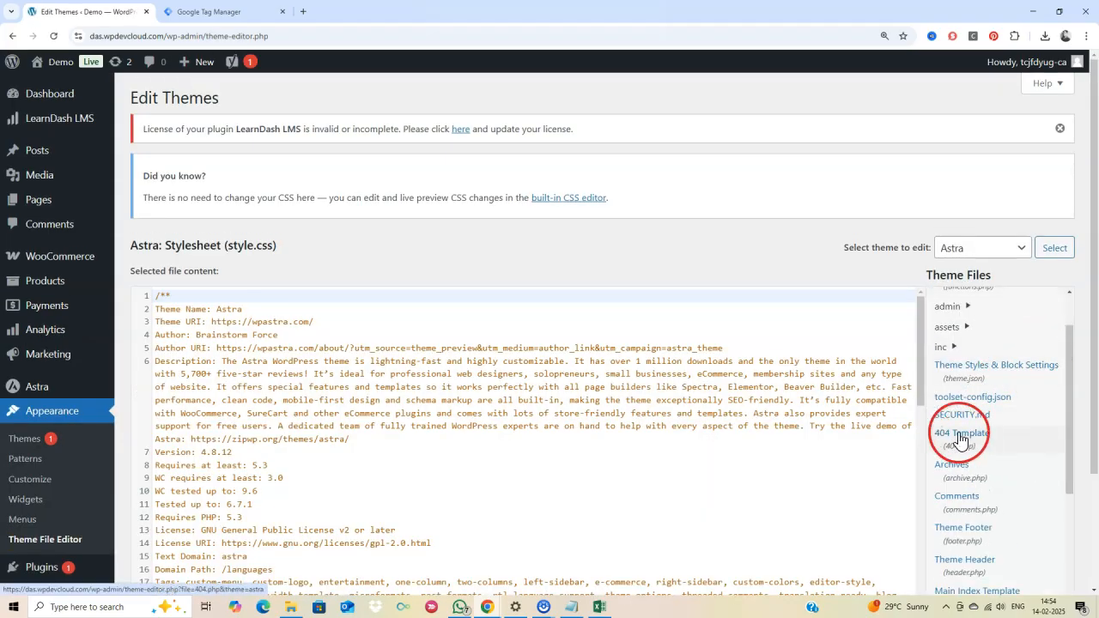
pyautogui.scroll(2, 962, 377)
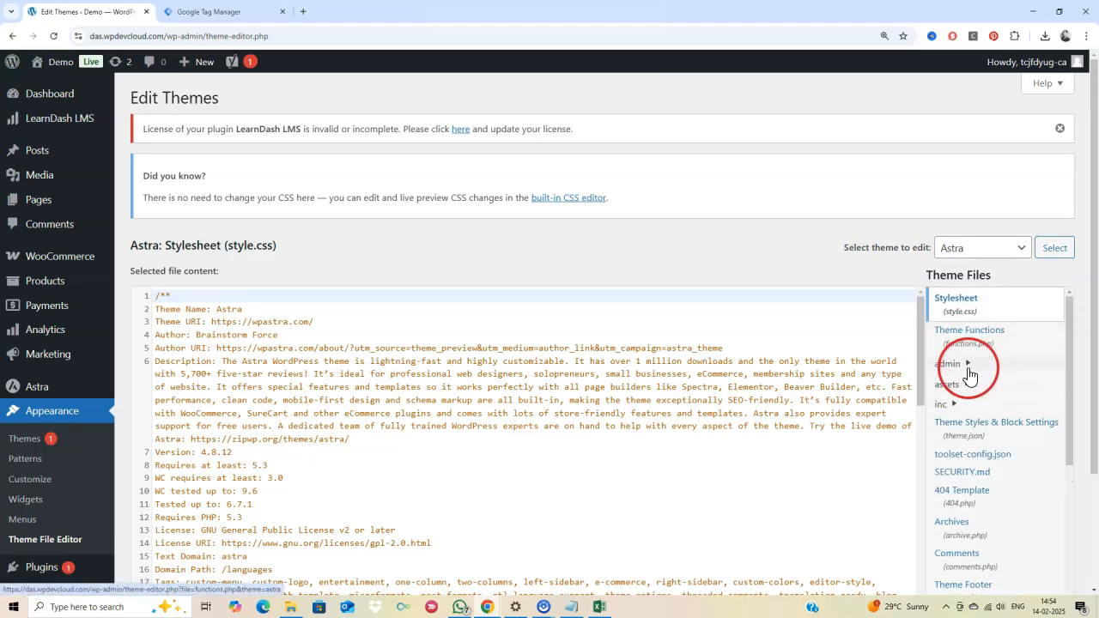
pyautogui.click(967, 367)
pyautogui.click(967, 365)
pyautogui.scroll(-2, 1059, 343)
pyautogui.scroll(-2, 960, 352)
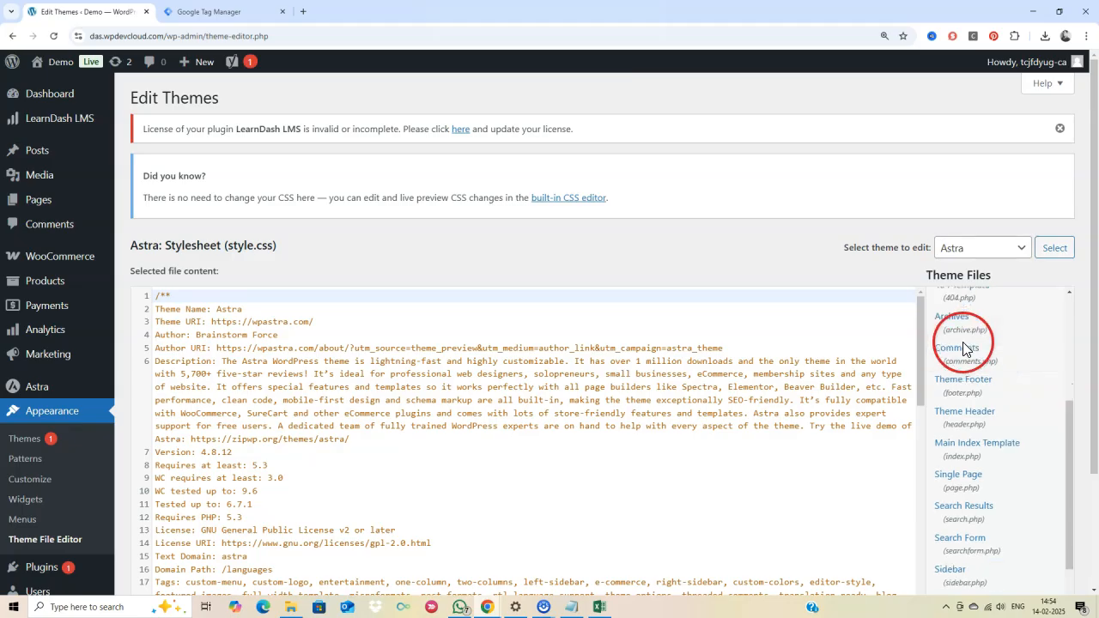
pyautogui.click(972, 394)
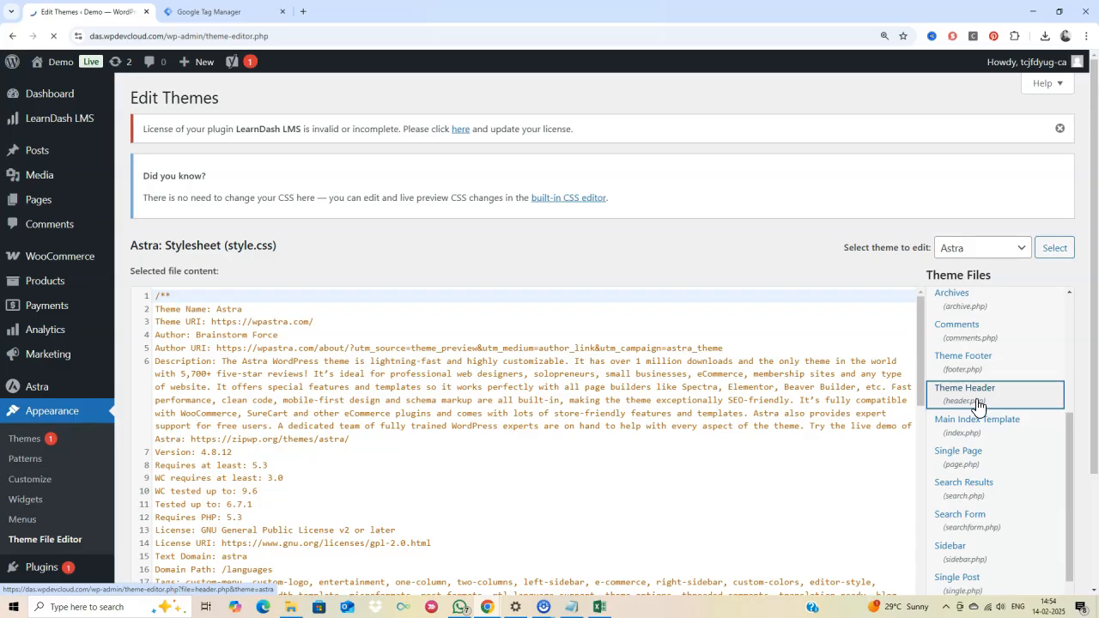
# - Paste the copied Google Tag Manager script on a new line directly after the opening <head> tag
pyautogui.scroll(-2, 672, 246)
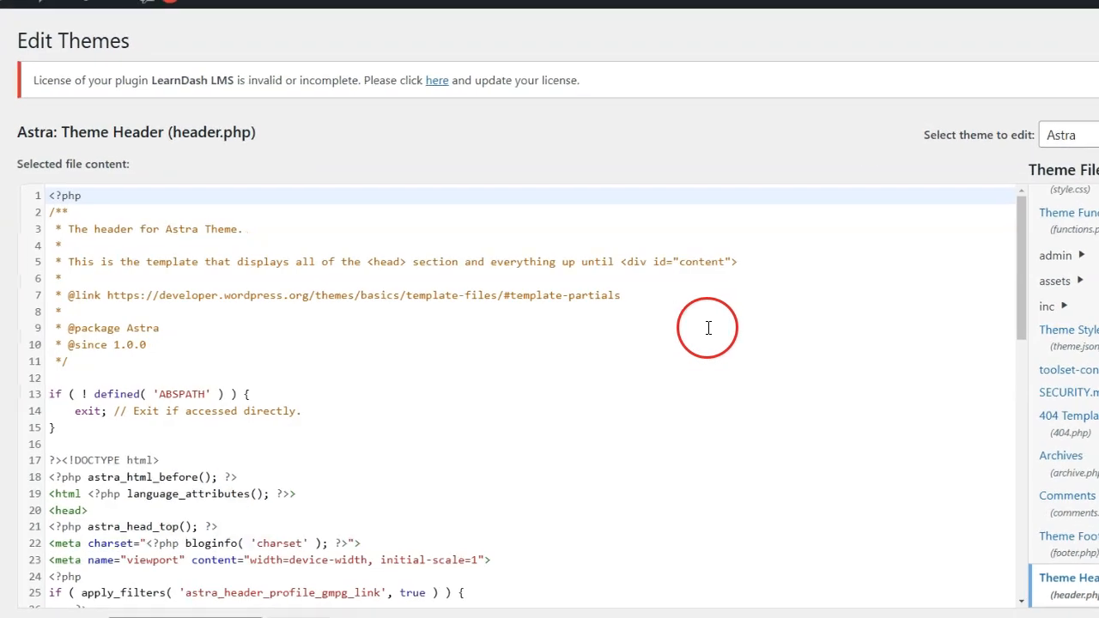
pyautogui.scroll(-3, 599, 380)
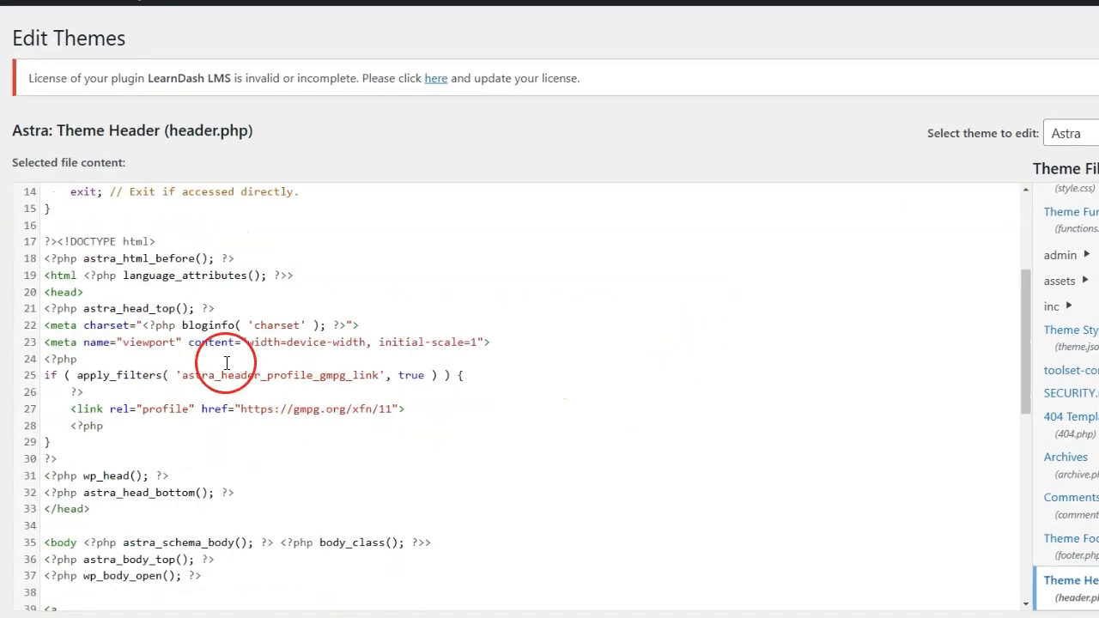
pyautogui.click(106, 292)
pyautogui.click(215, 299)
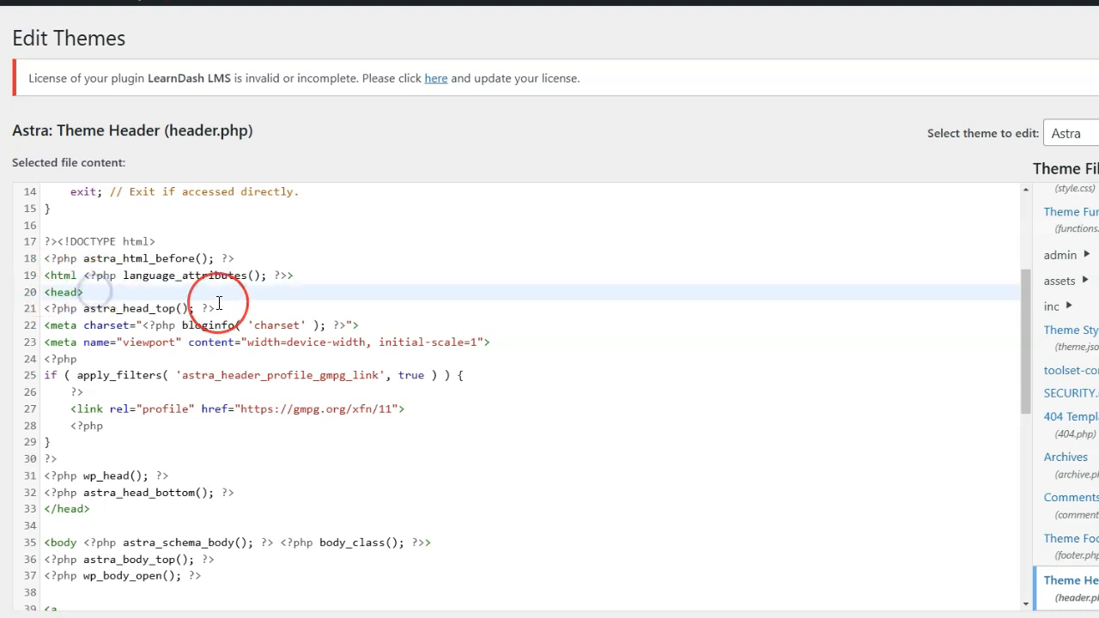
pyautogui.press('Return')
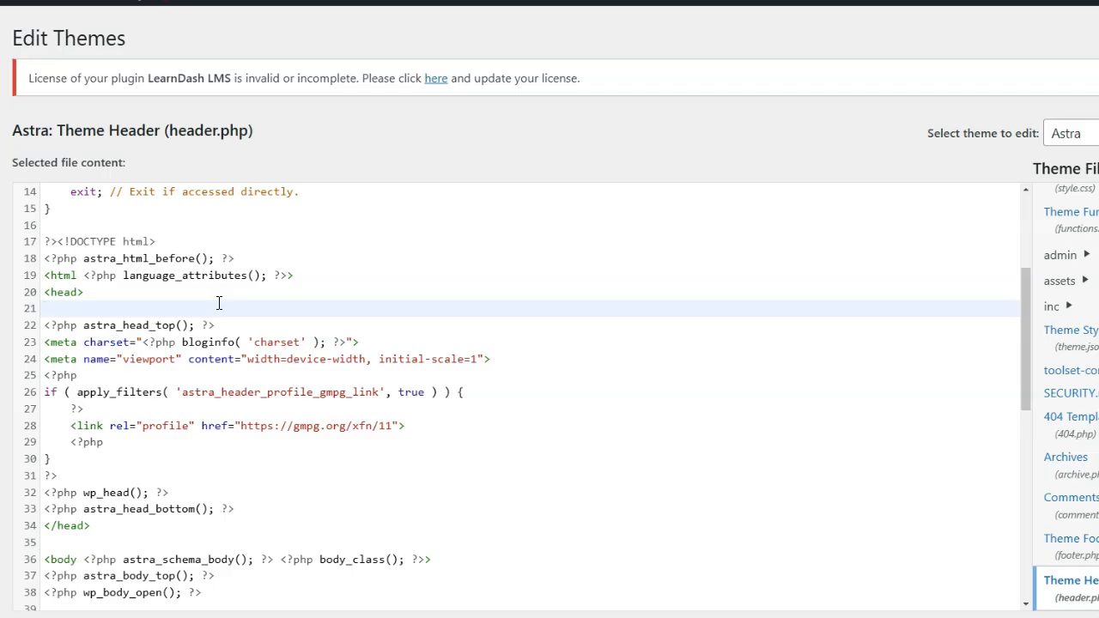
pyautogui.hotkey('ctrl', 'v')
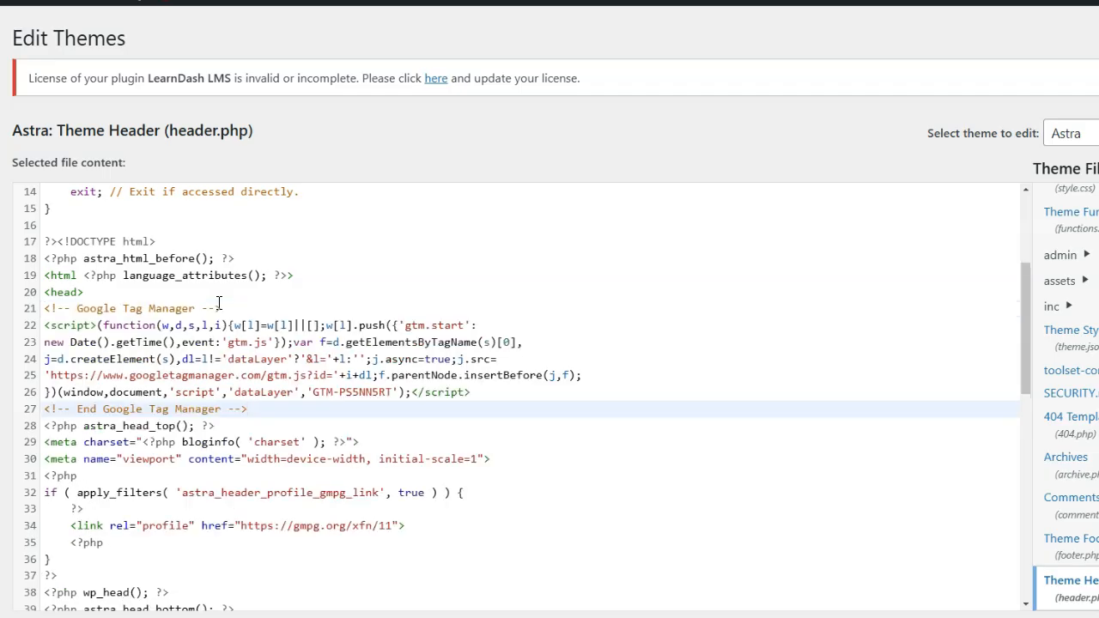
# - Highlight the head tag and the inserted Tag Manager script, and save the changes to header.php
pyautogui.moveTo(100, 295); pyautogui.dragTo(40, 294)
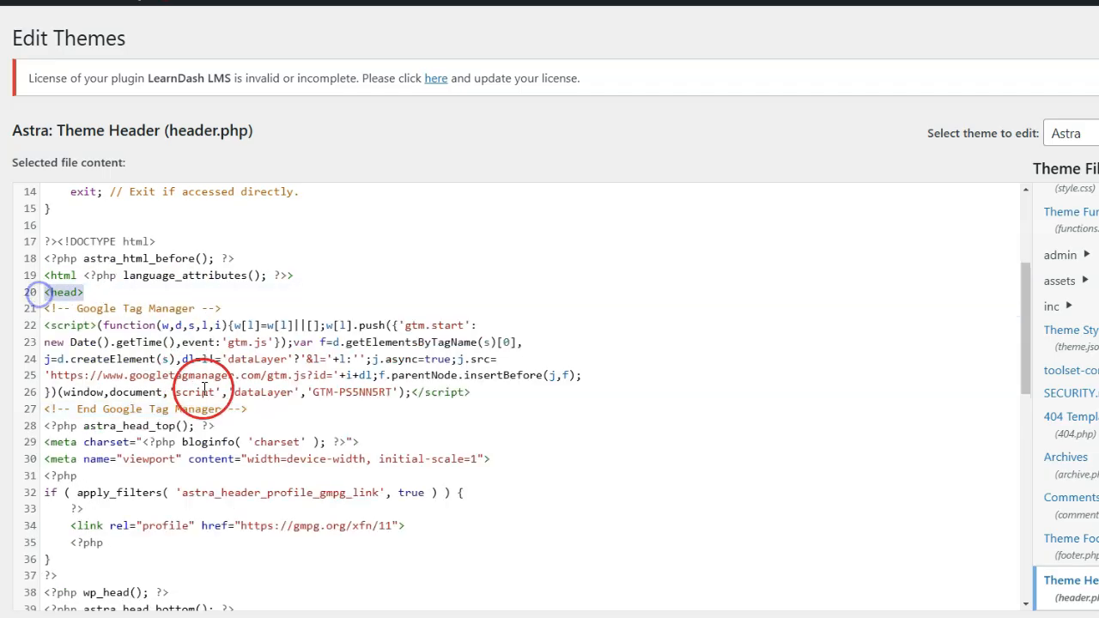
pyautogui.click(251, 412)
pyautogui.keyDown('shift'); pyautogui.click(36, 309); pyautogui.keyUp('shift')
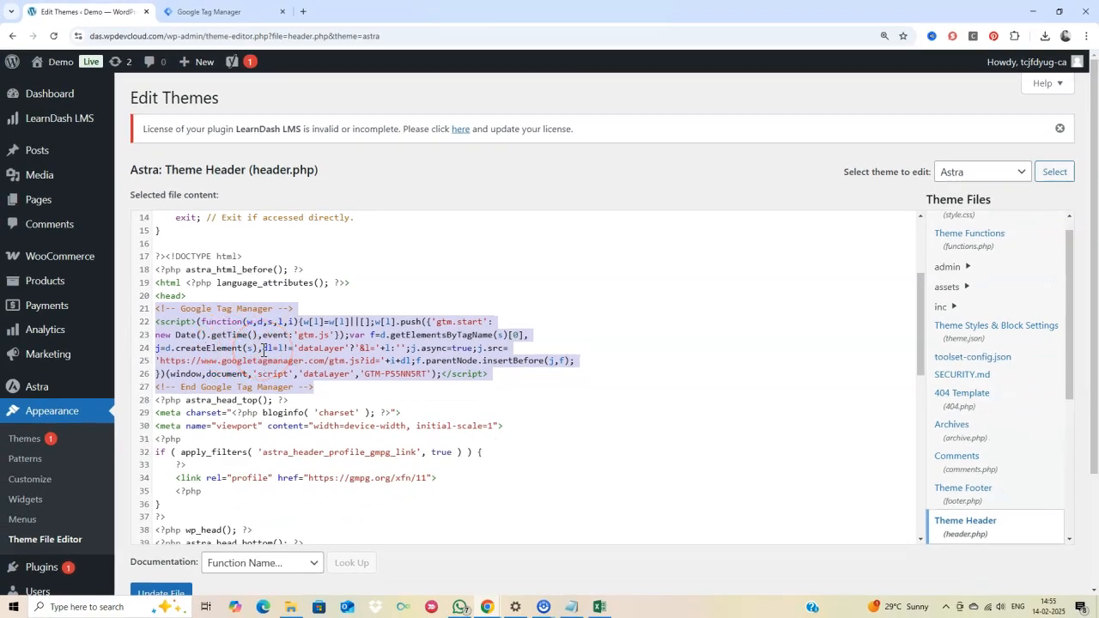
pyautogui.click(159, 592)
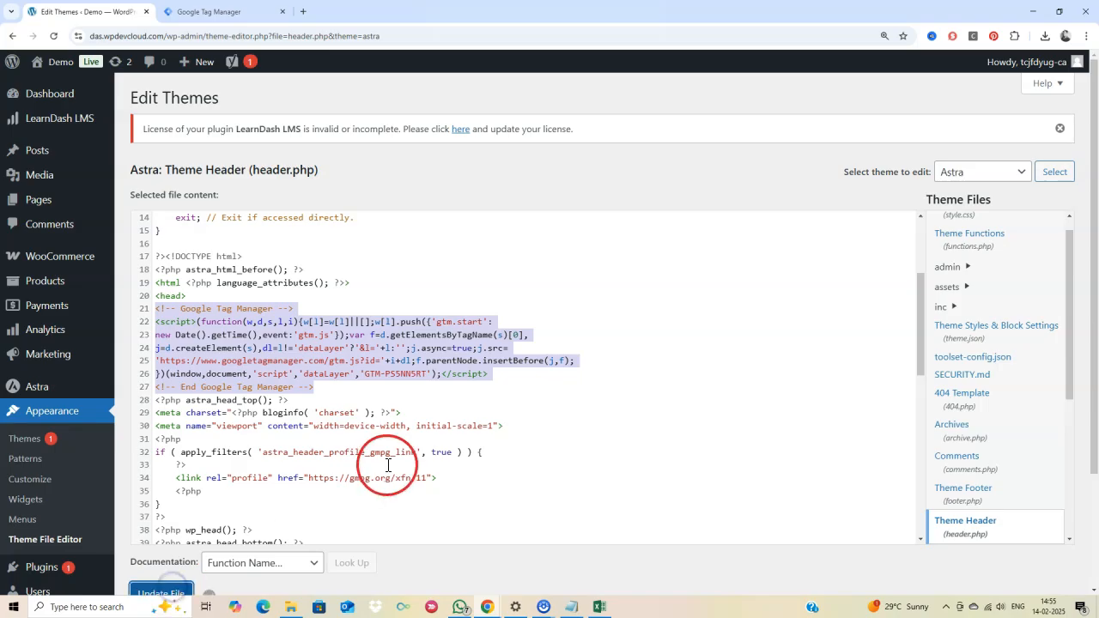
pyautogui.scroll(-1, 392, 468)
pyautogui.scroll(-1, 429, 559)
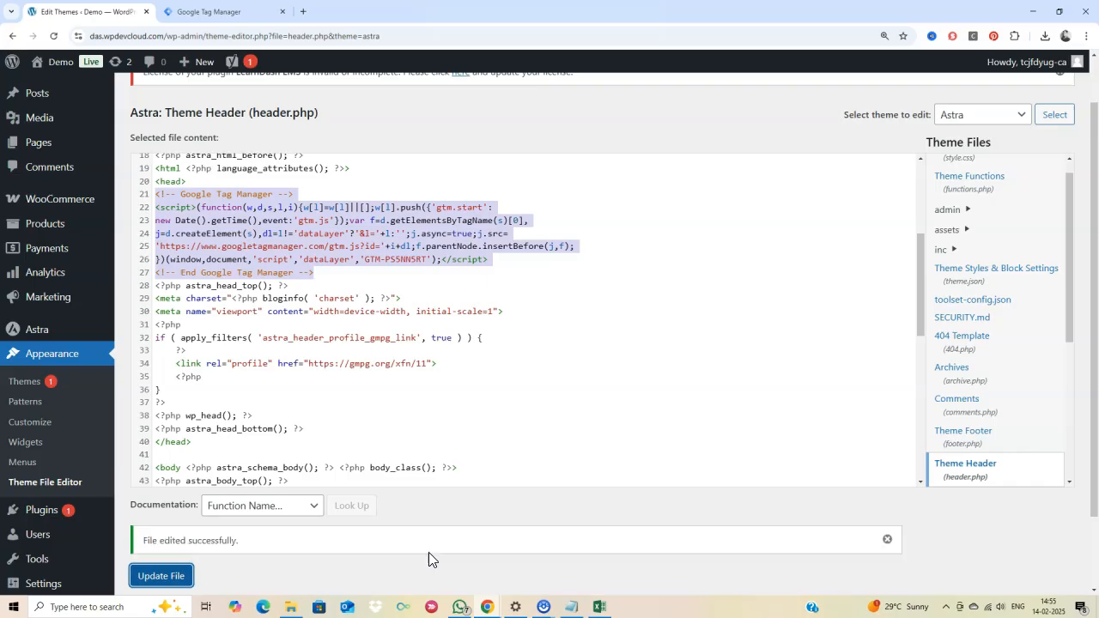
# - Switch to Google Tag Manager and copy the noscript snippet meant for the opening <body> tag
pyautogui.scroll(-1, 428, 552)
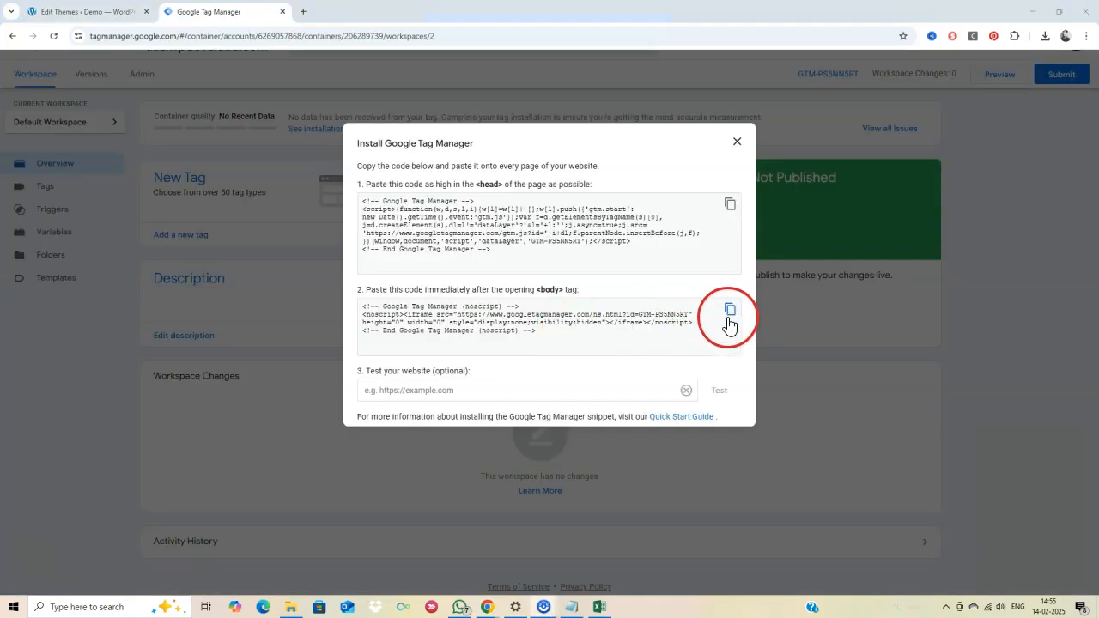
pyautogui.click(729, 318)
pyautogui.click(729, 318)
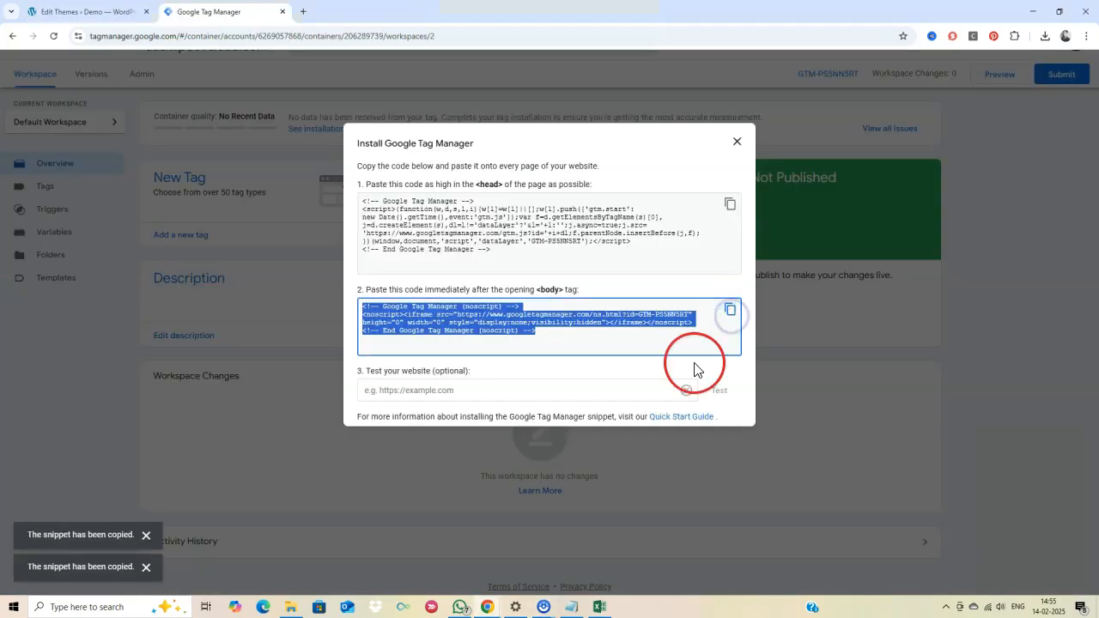
# - Return to header.php in the WordPress editor and paste the noscript snippet on a new line directly after the opening <body> tag
pyautogui.click(51, 12)
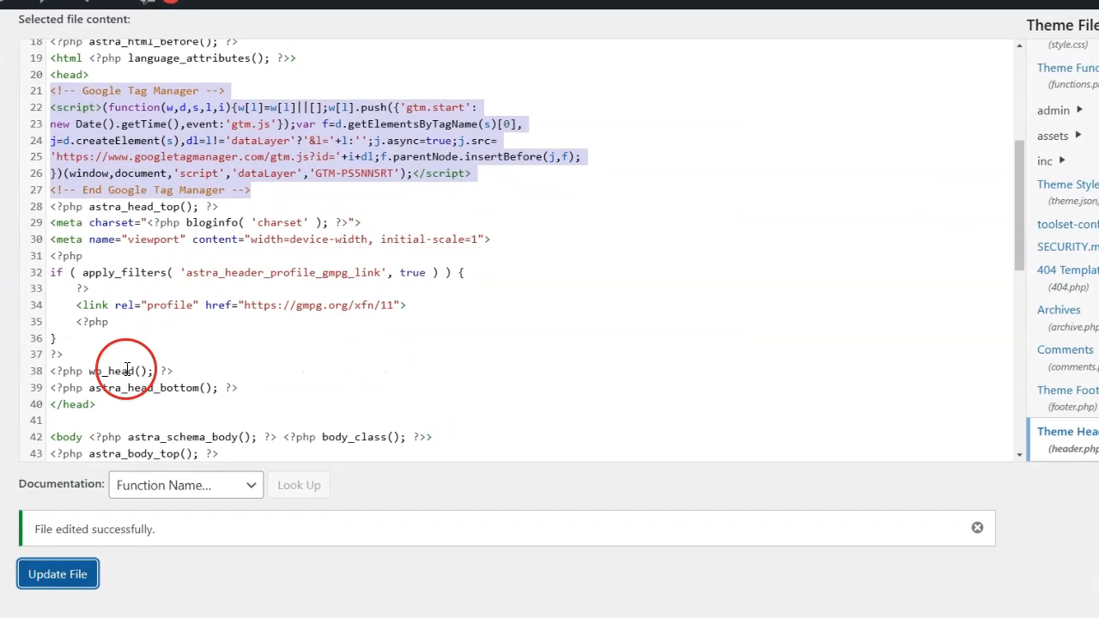
pyautogui.click(110, 289)
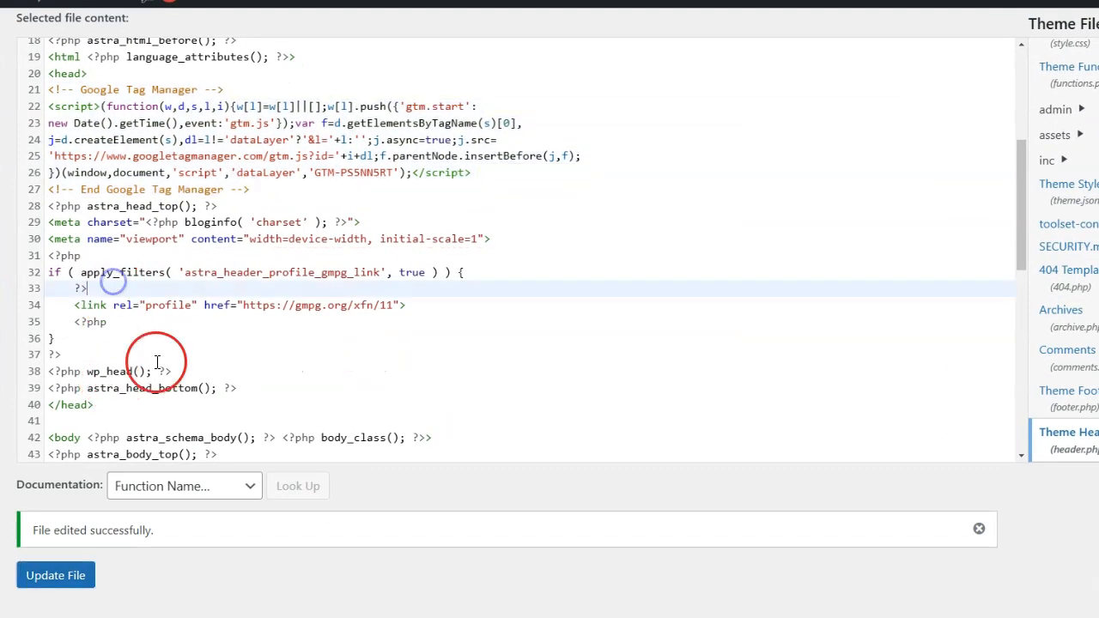
pyautogui.scroll(-3, 157, 362)
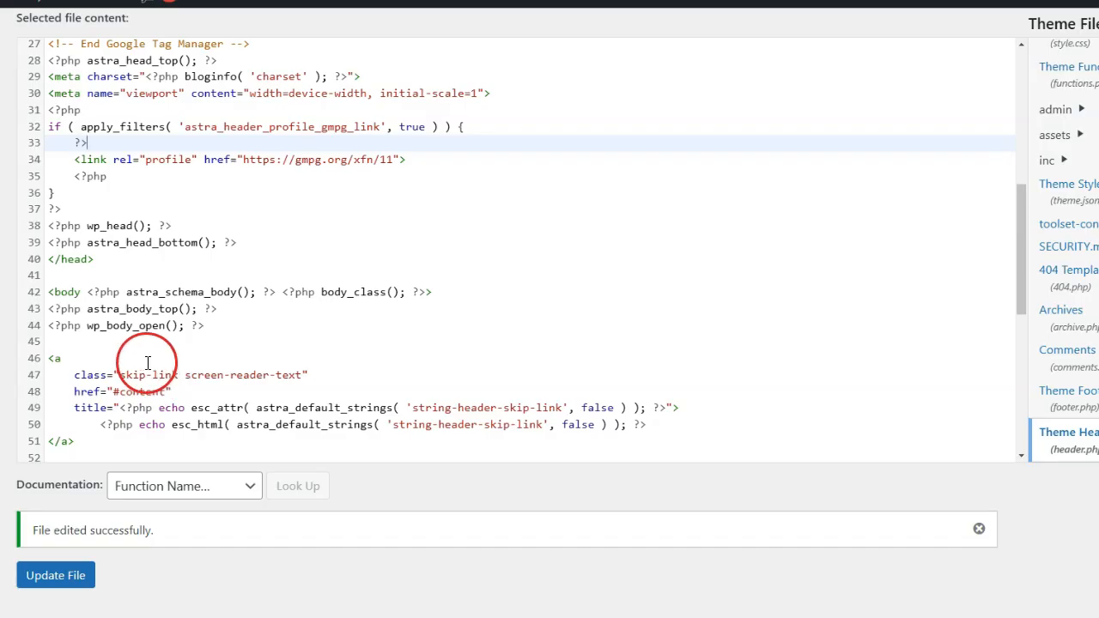
pyautogui.scroll(3, 150, 378)
pyautogui.scroll(-6, 131, 400)
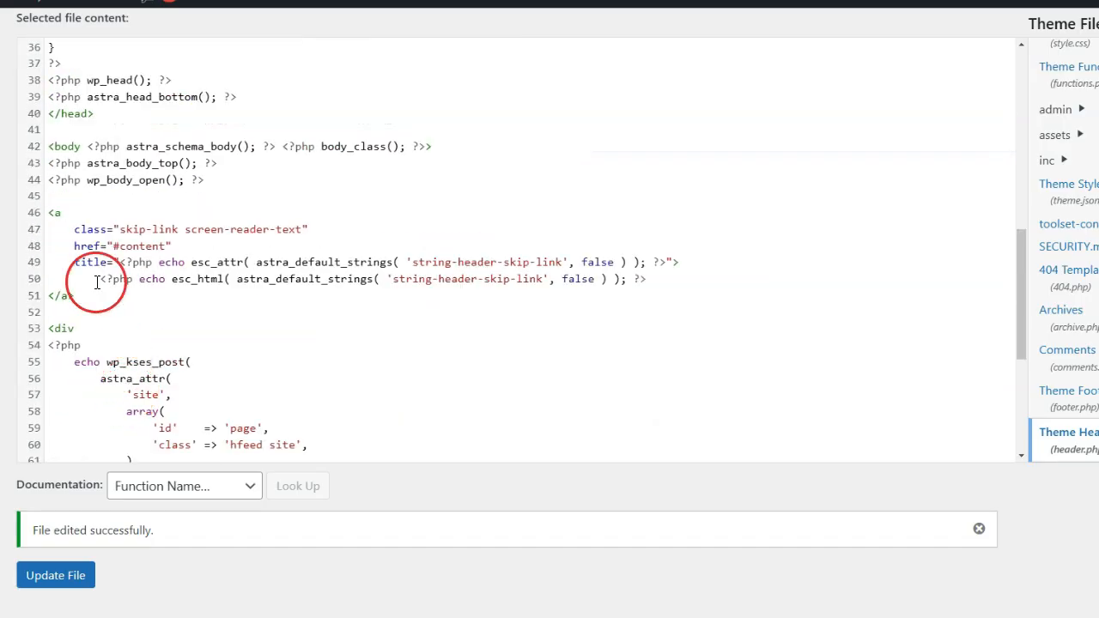
pyautogui.tripleClick(51, 146)
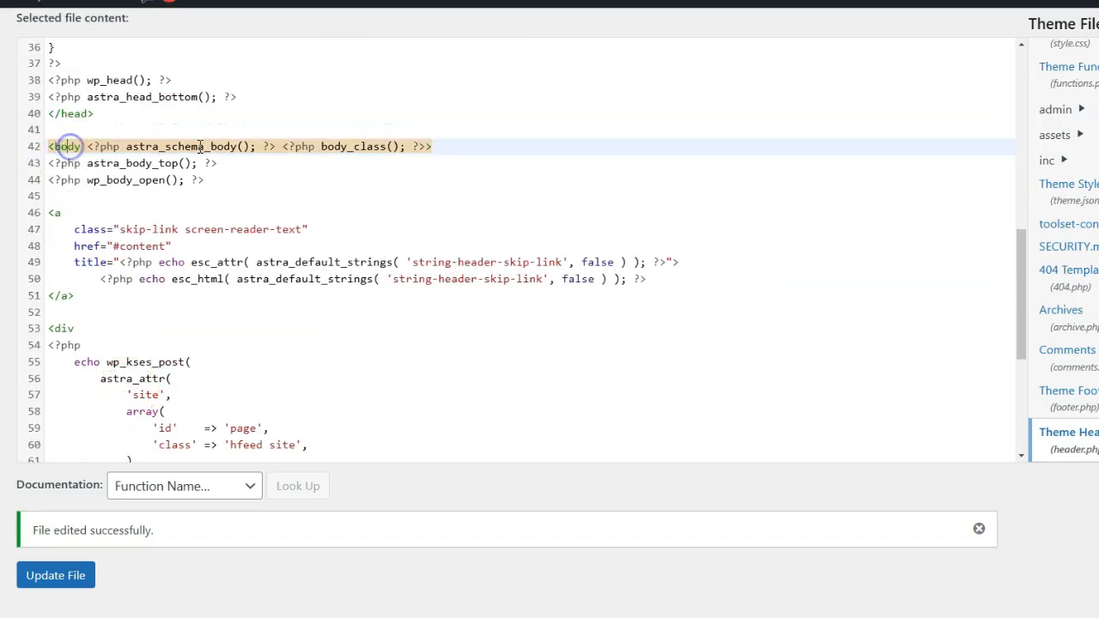
pyautogui.click(435, 144)
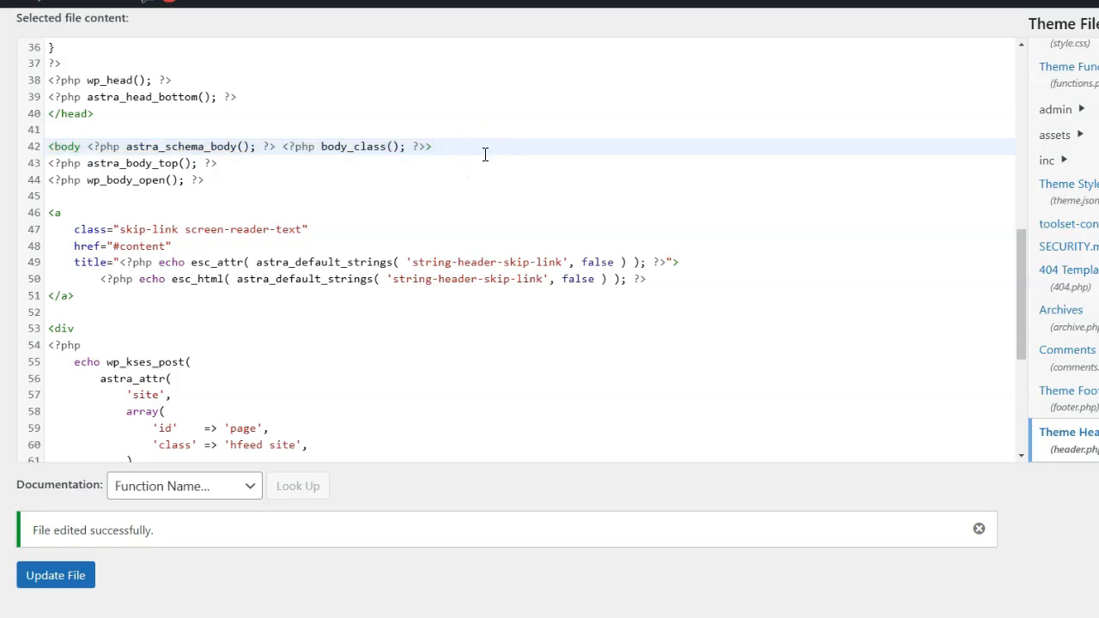
pyautogui.press('Return')
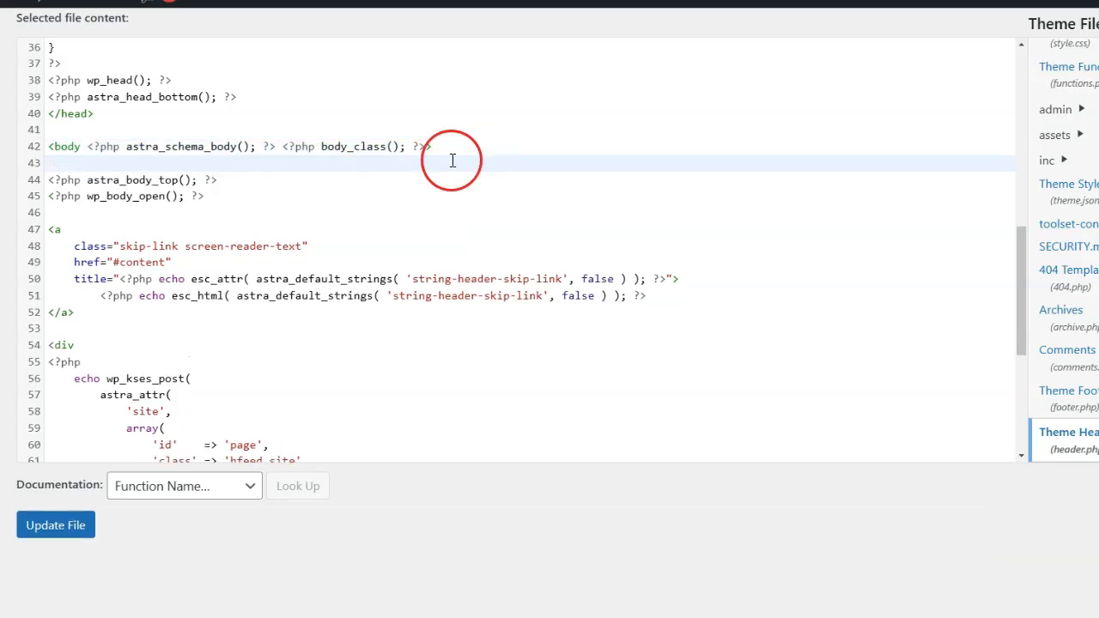
pyautogui.hotkey('ctrl', 'v')
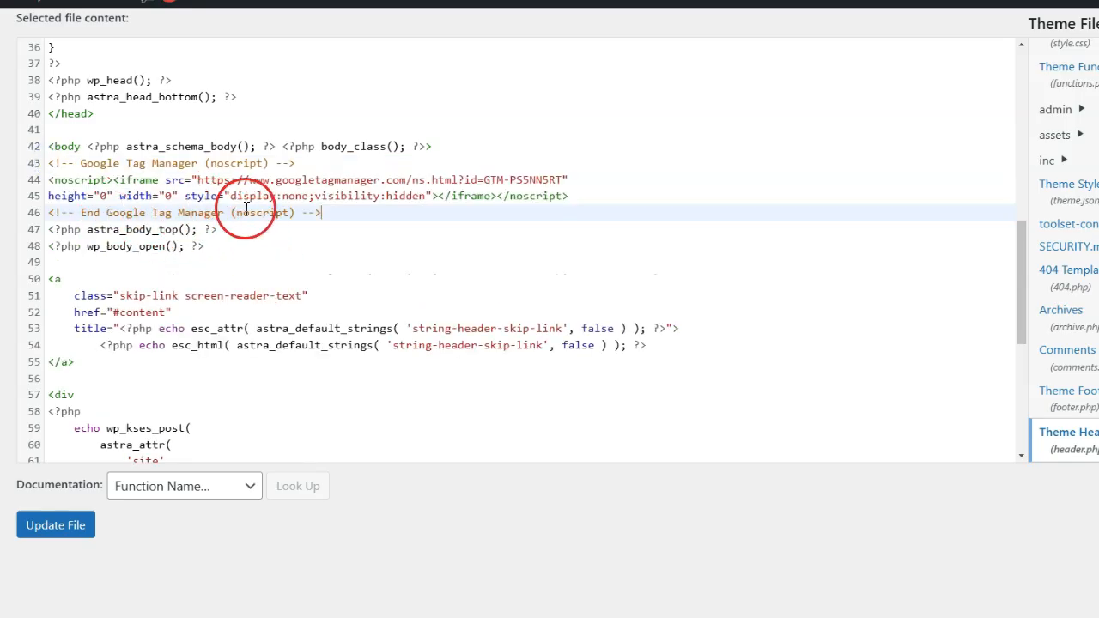
# - Highlight the body tag and the inserted noscript snippet, and save the changes to header.php
pyautogui.doubleClick(69, 147)
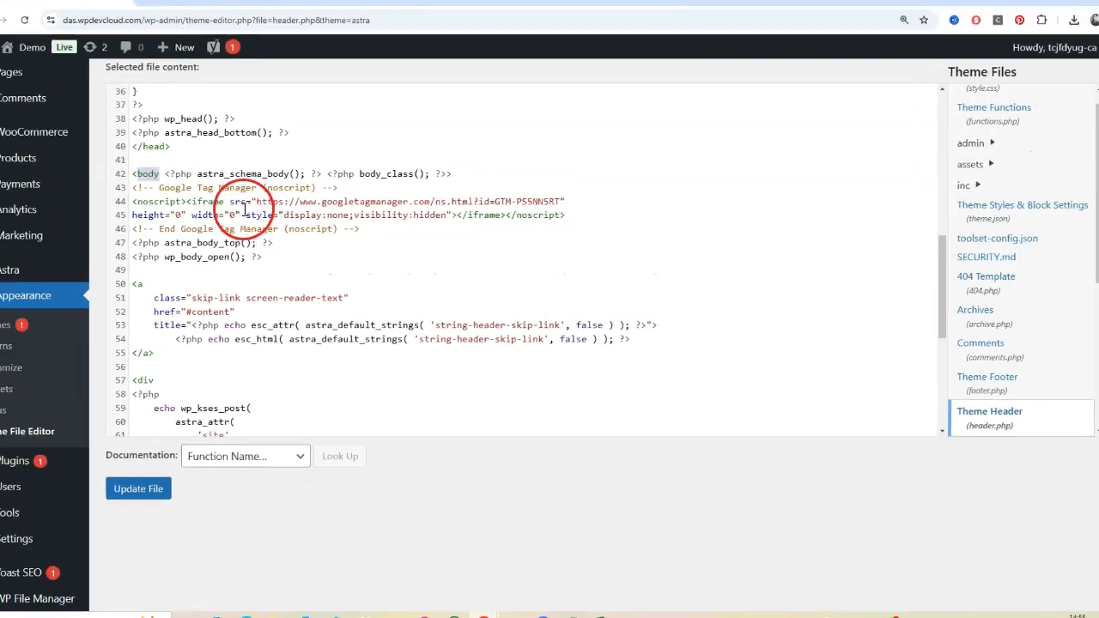
pyautogui.moveTo(361, 229); pyautogui.dragTo(129, 190)
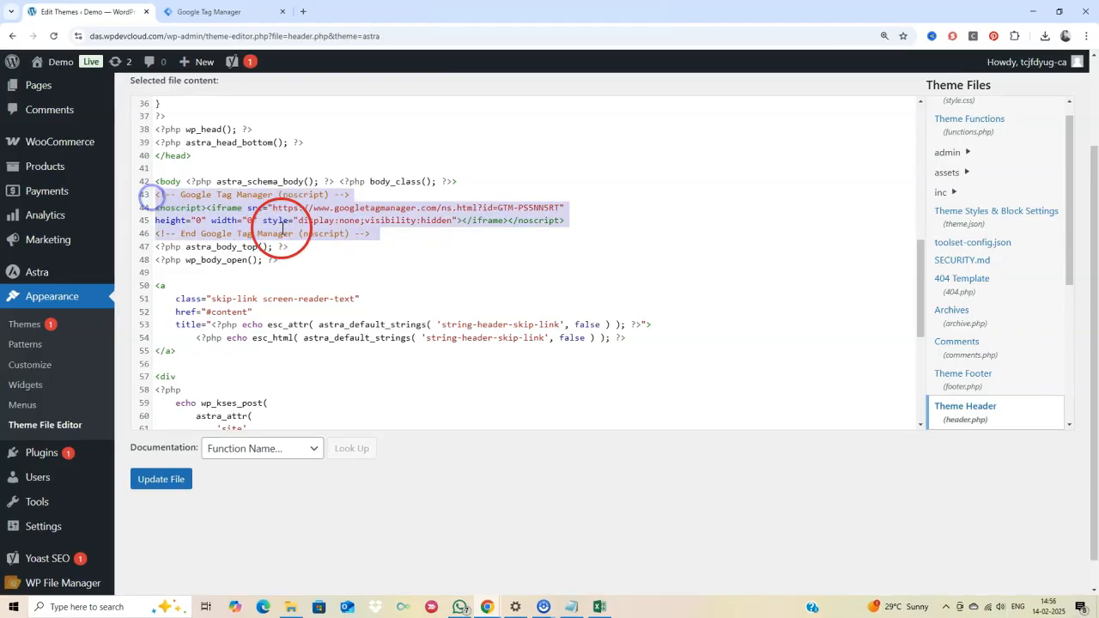
pyautogui.click(160, 479)
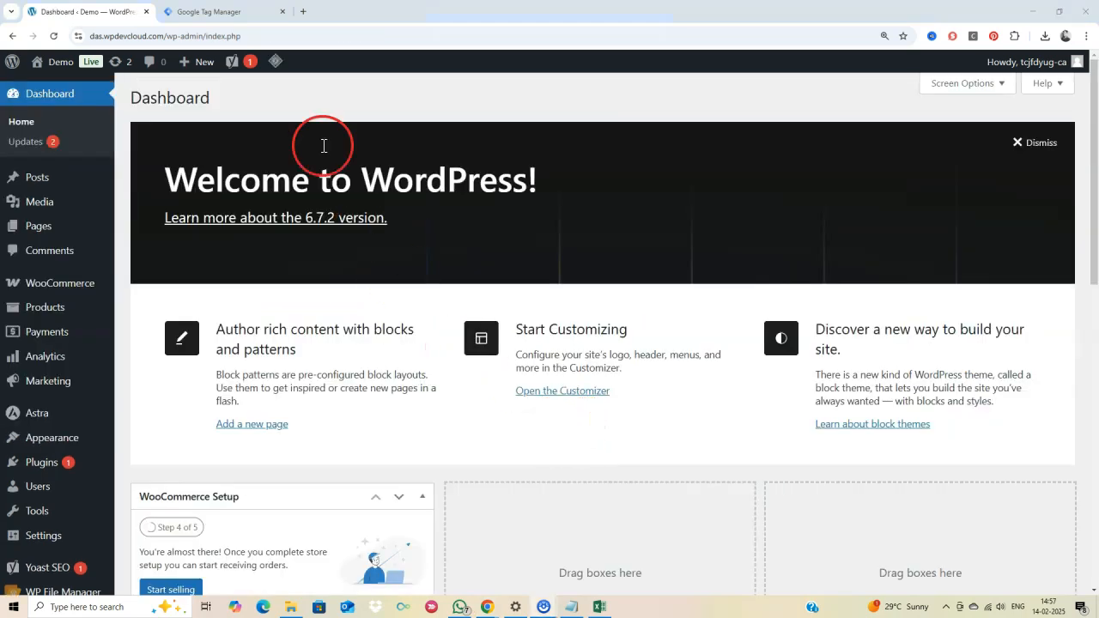
# - Purge all LiteSpeed caches of the WordPress site
pyautogui.moveTo(268, 62)
pyautogui.click(287, 152)
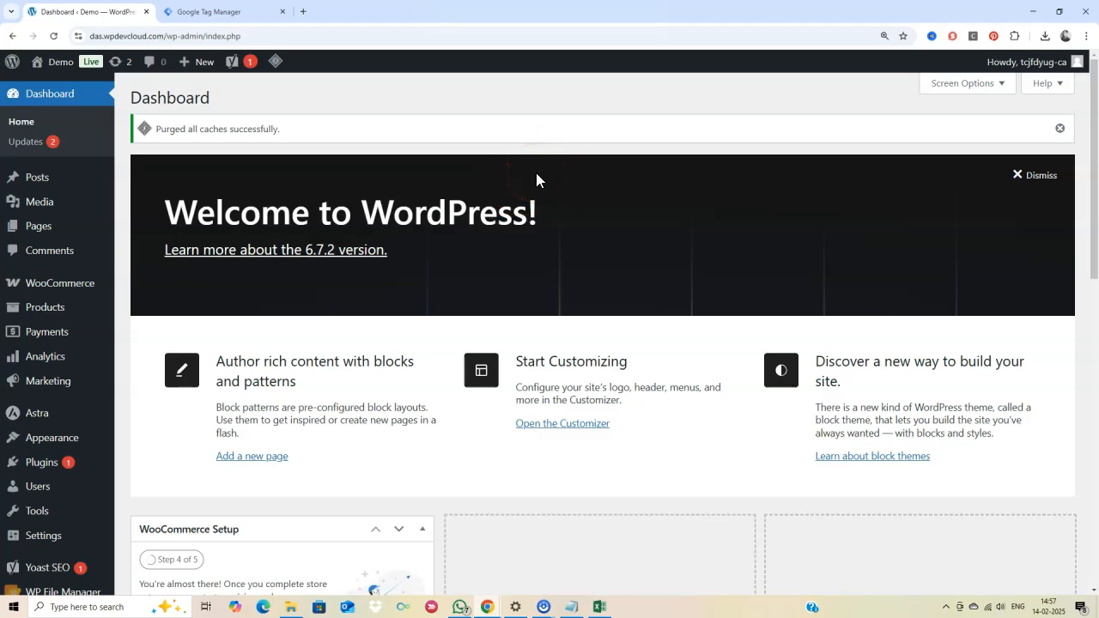
pyautogui.click(500, 295)
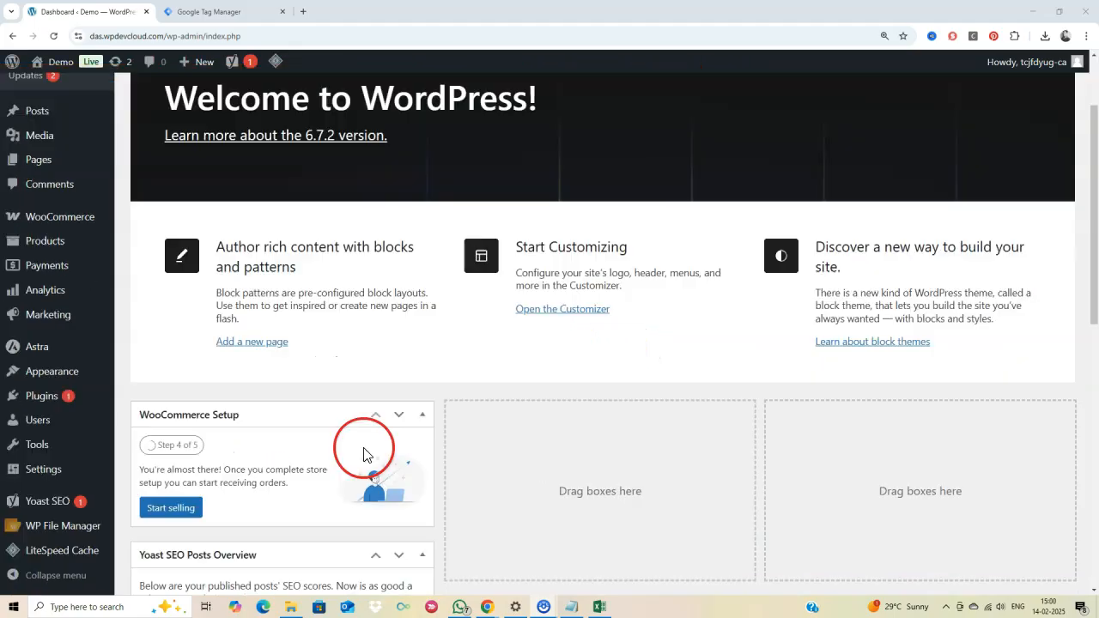
# - Open the page for adding new plugins and search it for "google tag manager for wordpress"
pyautogui.moveTo(57, 404)
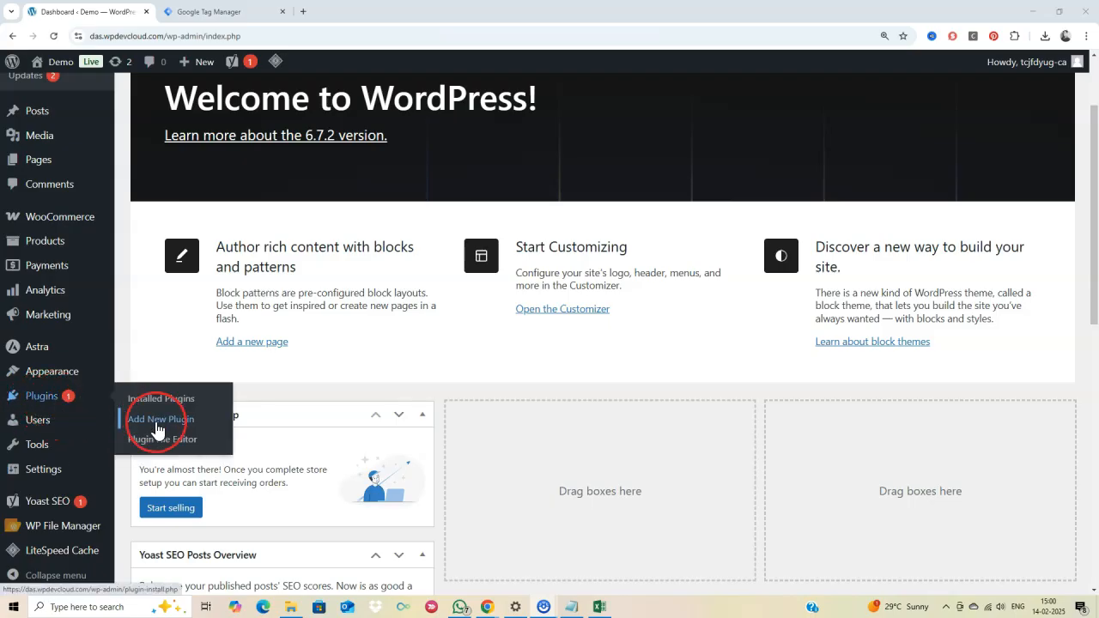
pyautogui.click(155, 426)
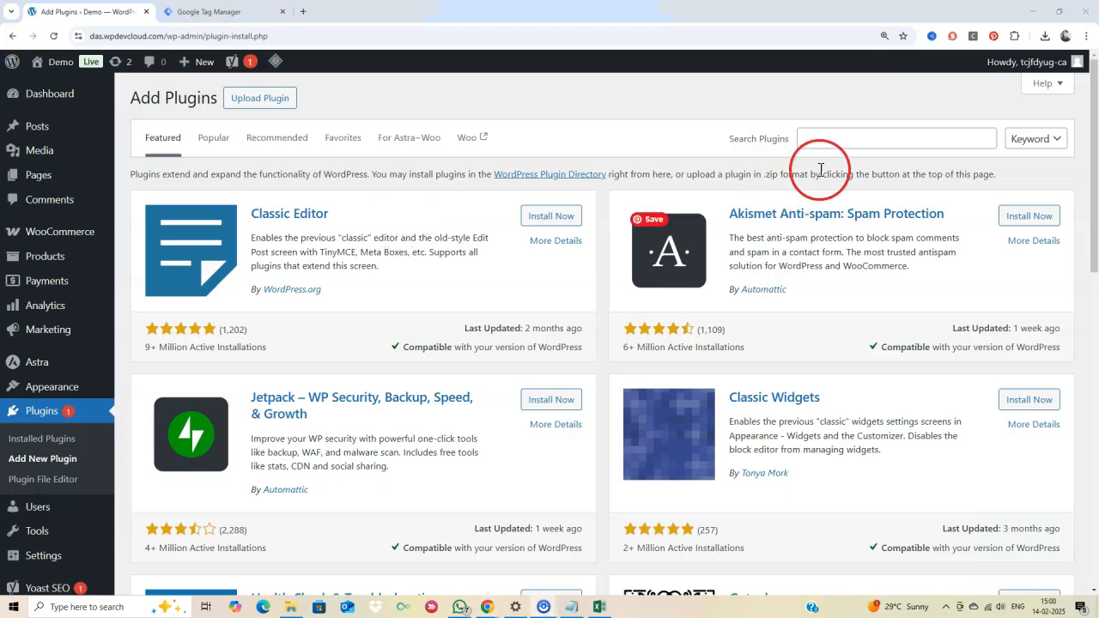
pyautogui.click(830, 139)
pyautogui.write('google tag manager for wordpress')
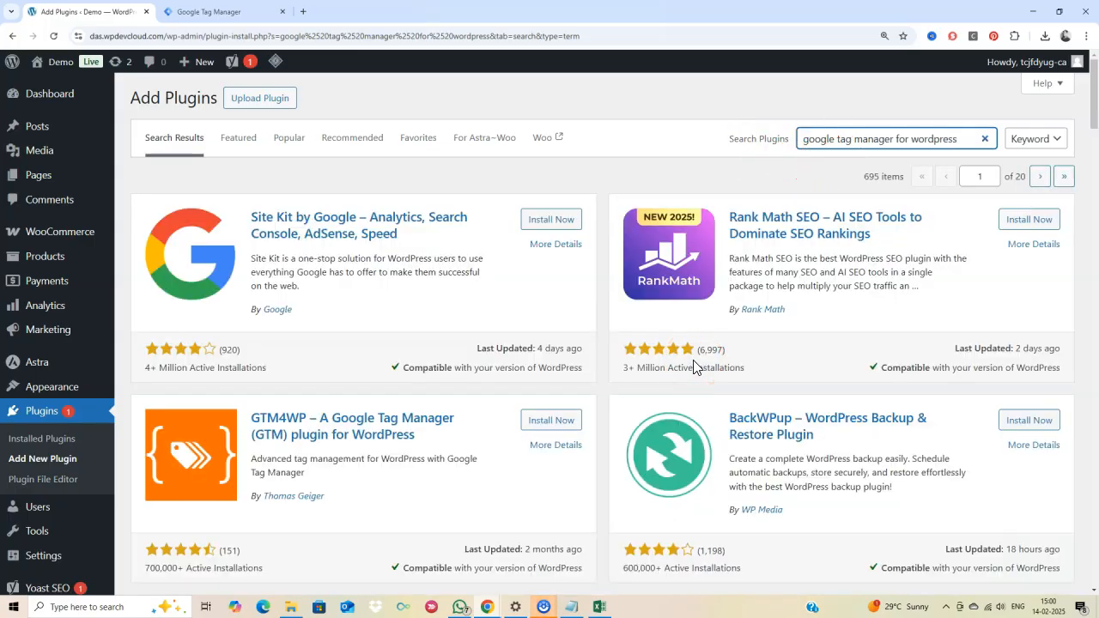
# - Install and activate the GTM4WP – A Google Tag Manager (GTM) plugin for WordPress
pyautogui.scroll(-2, 593, 339)
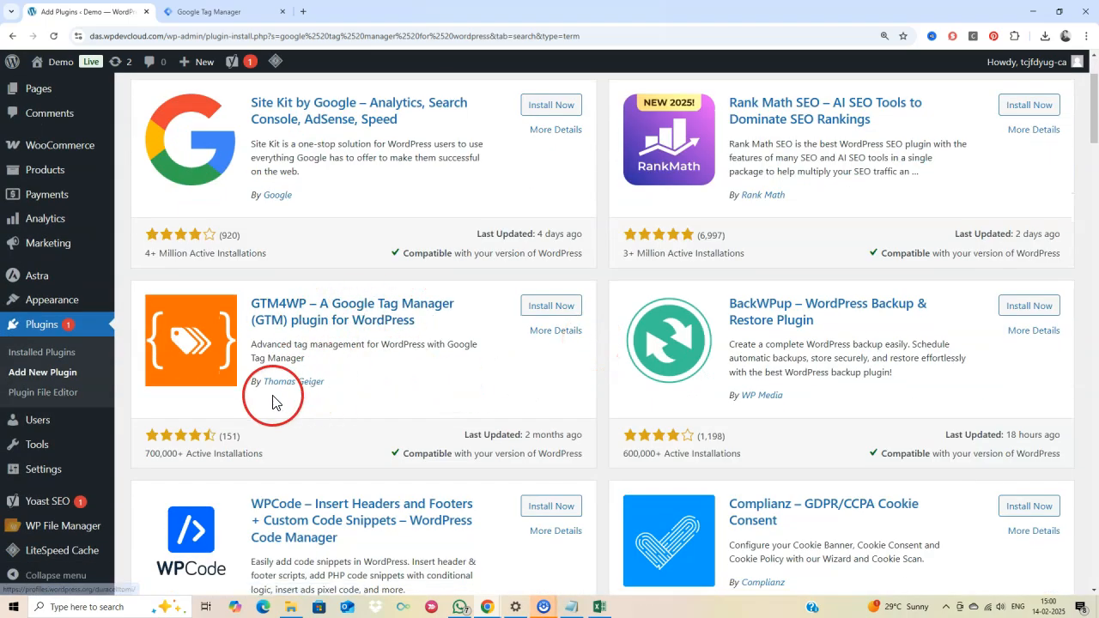
pyautogui.click(550, 314)
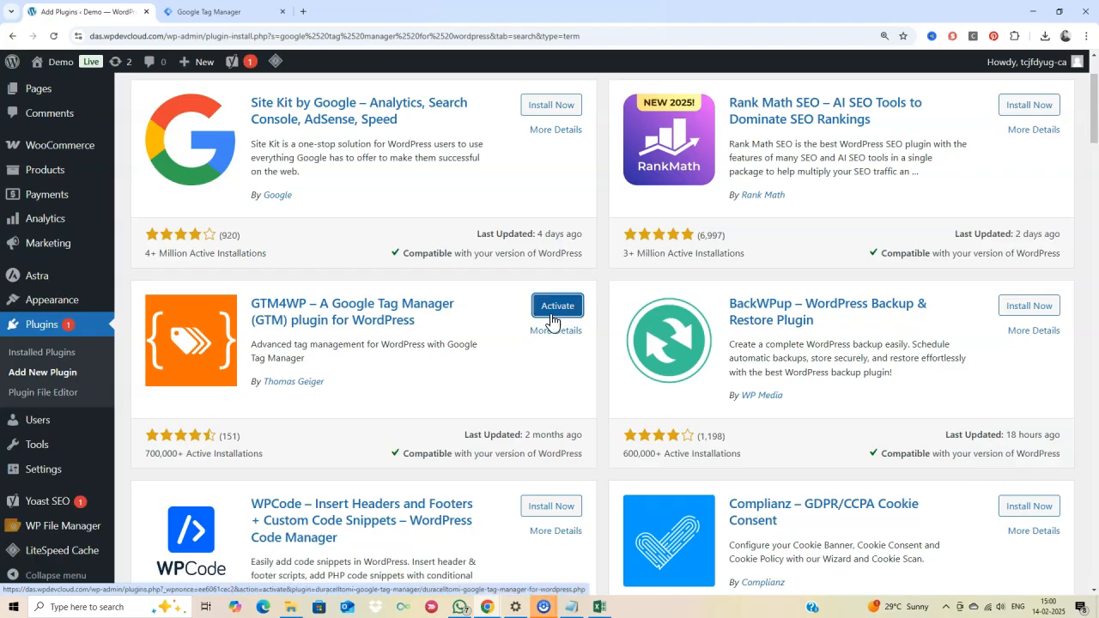
pyautogui.click(559, 309)
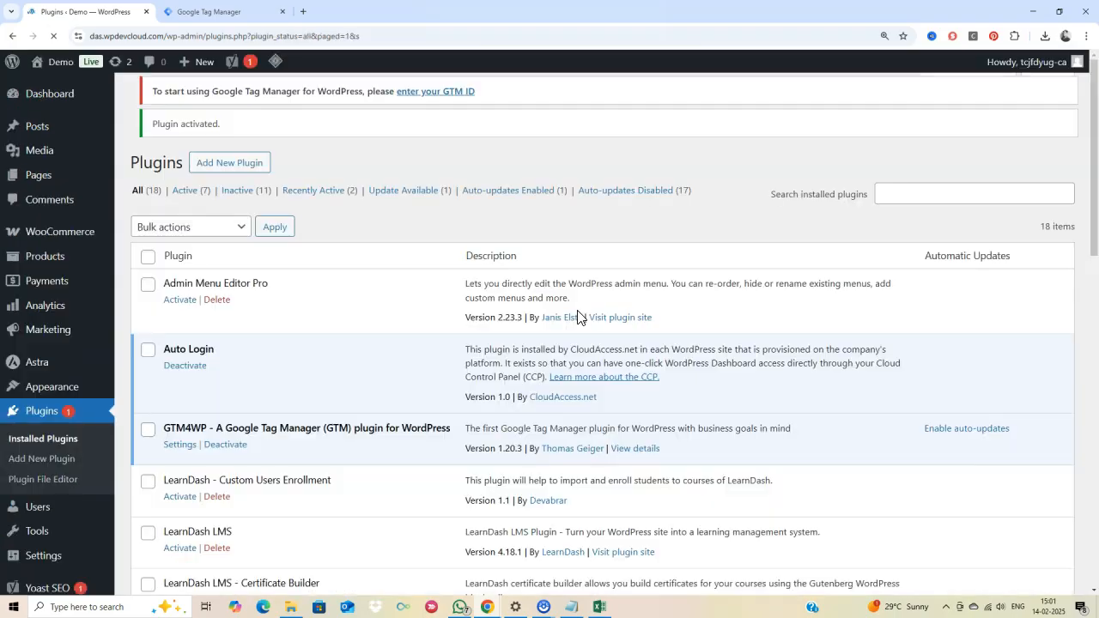
# - Open the Google Tag Manager for WordPress options page and look over its general settings
pyautogui.click(432, 385)
pyautogui.scroll(-2, 431, 390)
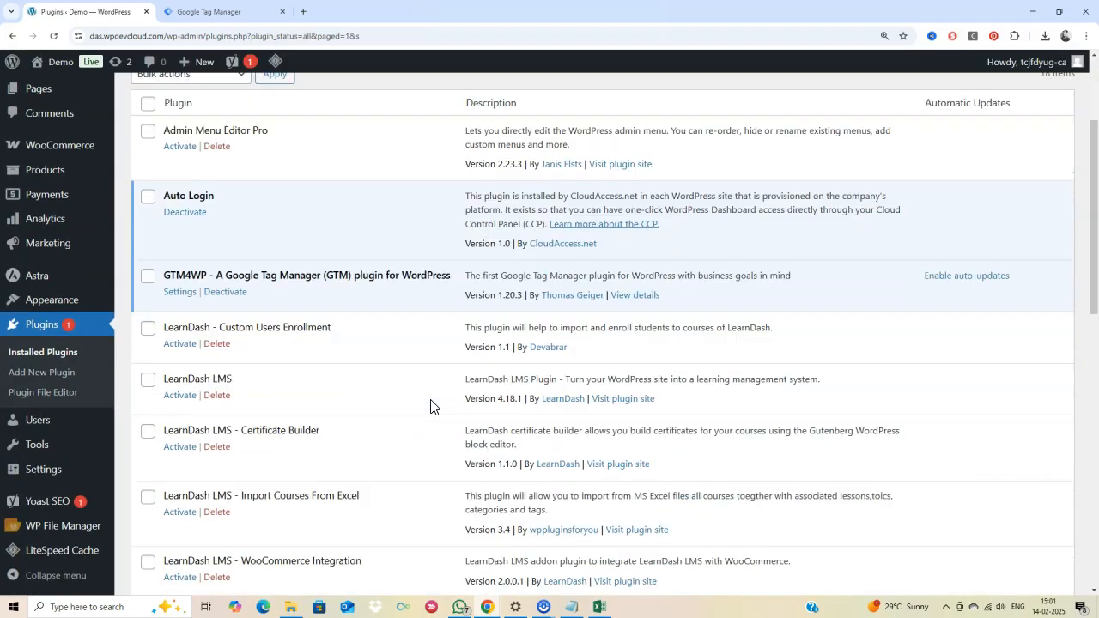
pyautogui.scroll(-2, 196, 445)
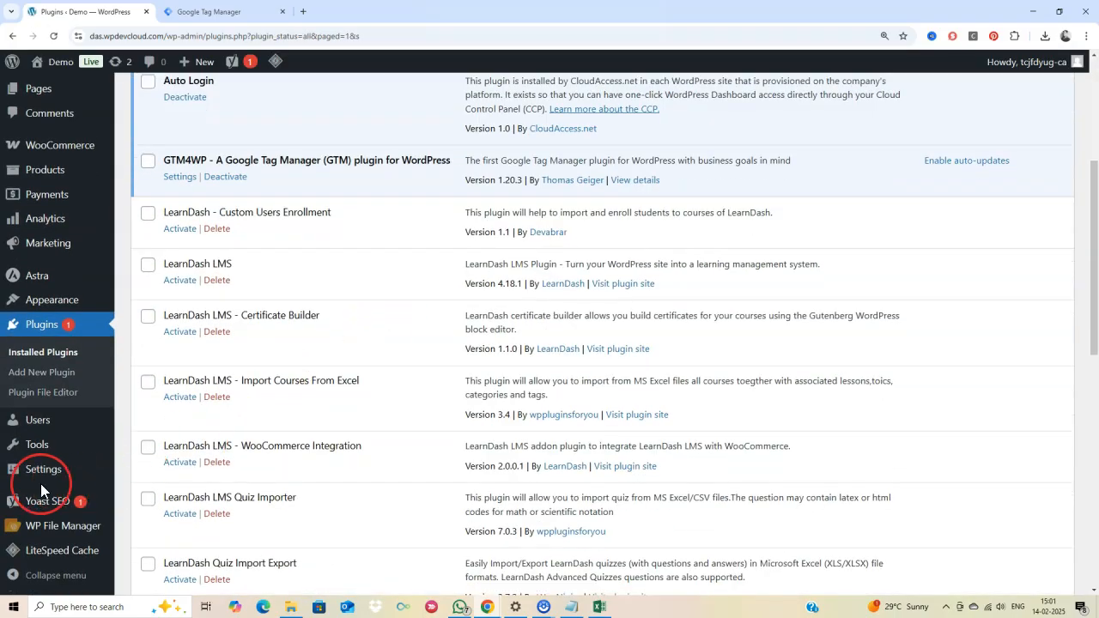
pyautogui.moveTo(41, 472)
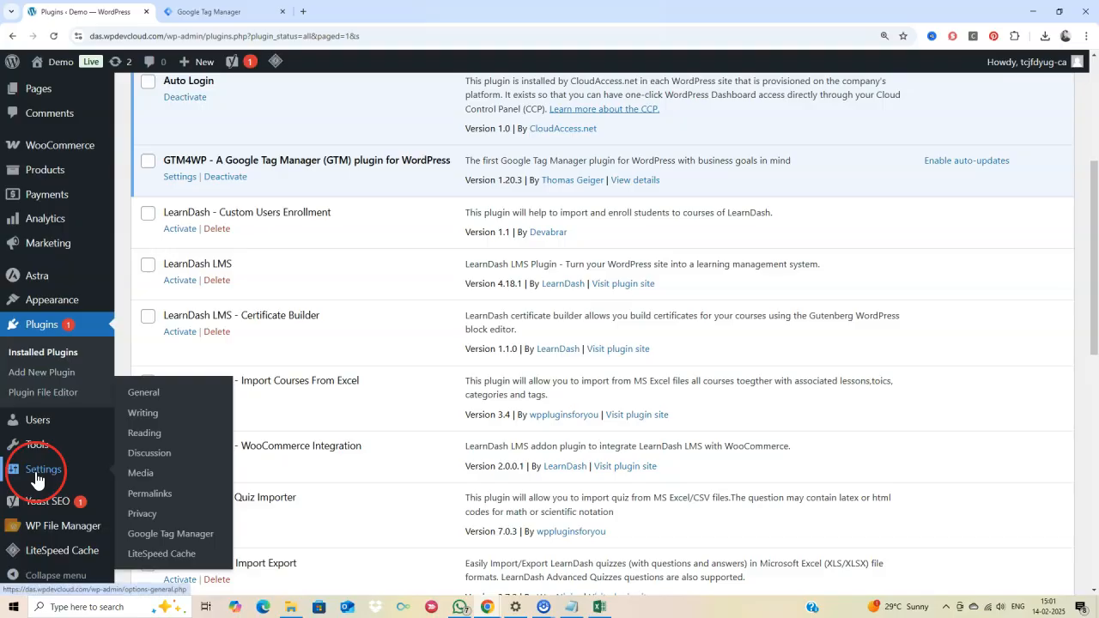
pyautogui.click(168, 543)
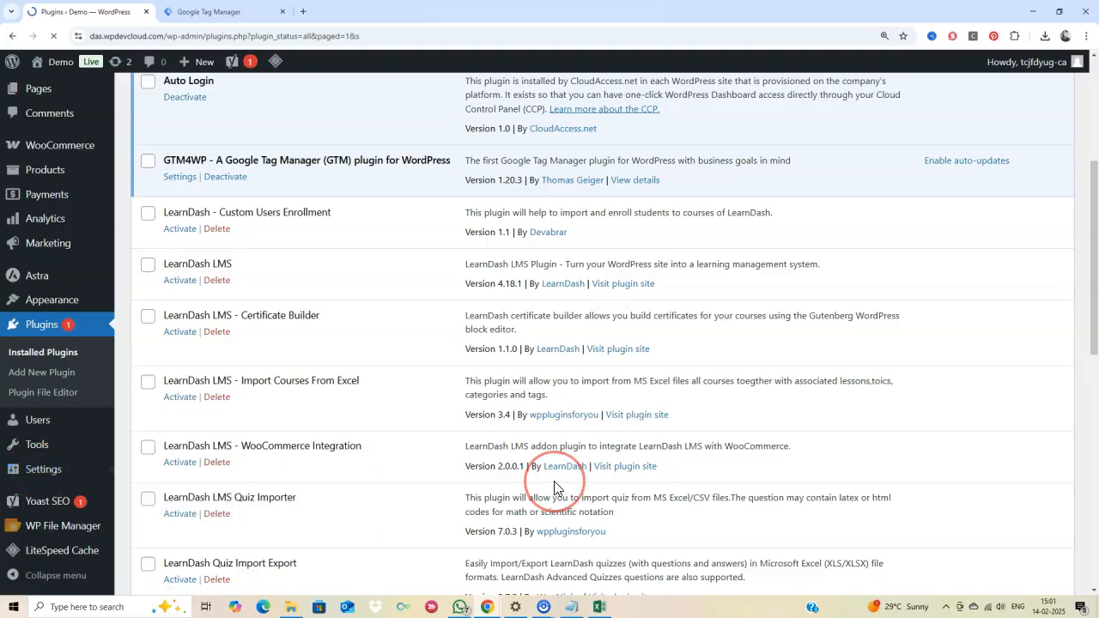
pyautogui.scroll(-1, 556, 482)
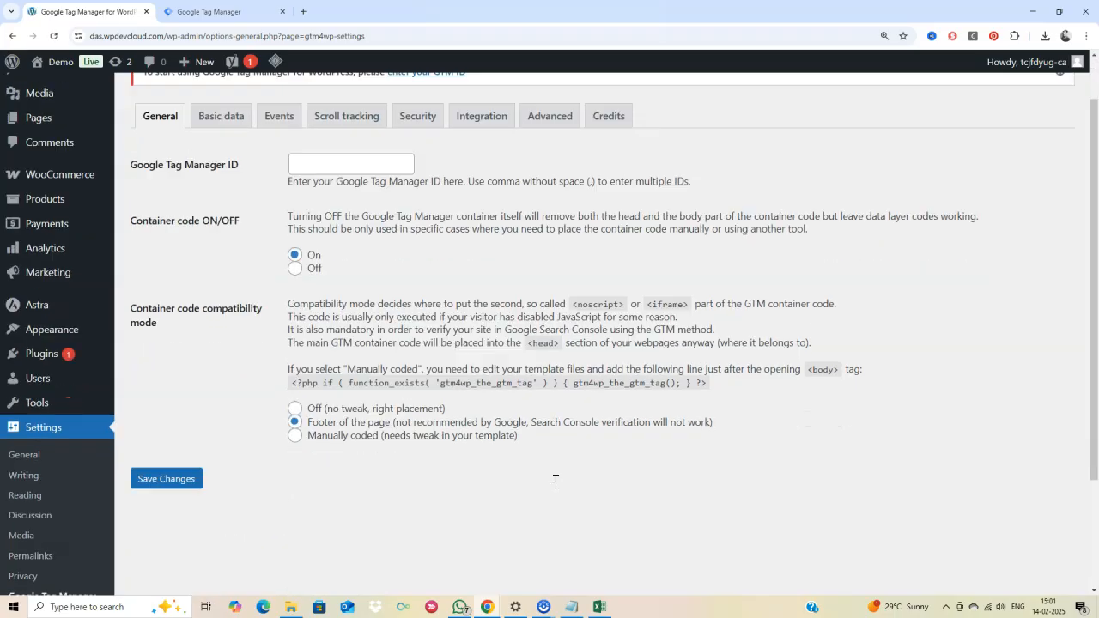
pyautogui.scroll(1, 554, 488)
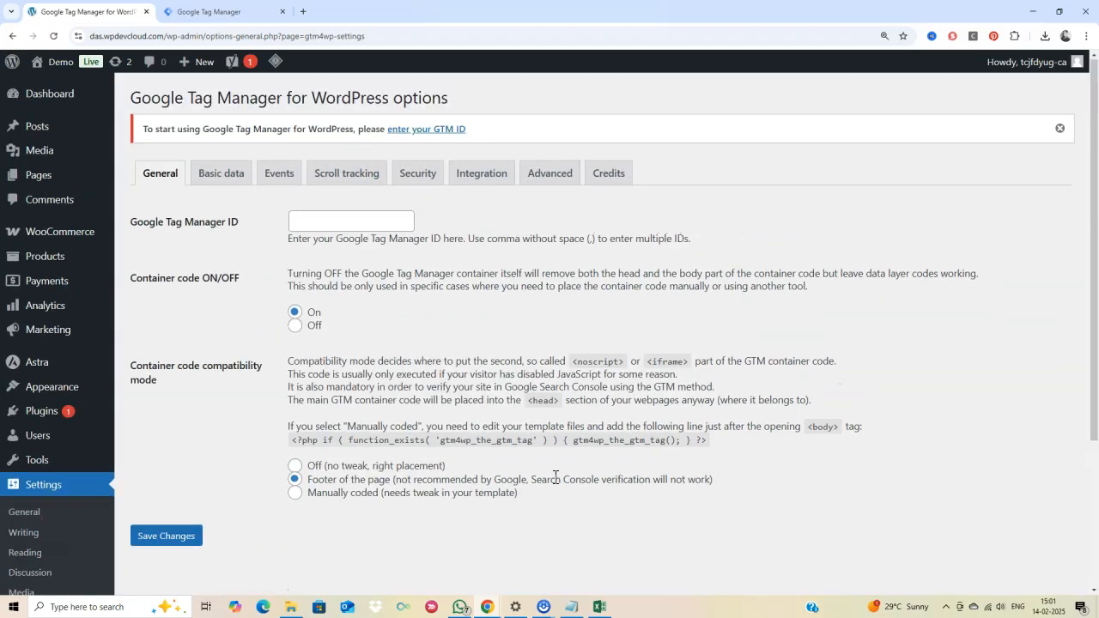
# - Enter the container's Google Tag Manager ID, switch both the container code and its compatibility mode to Off, and save the settings
pyautogui.click(355, 164)
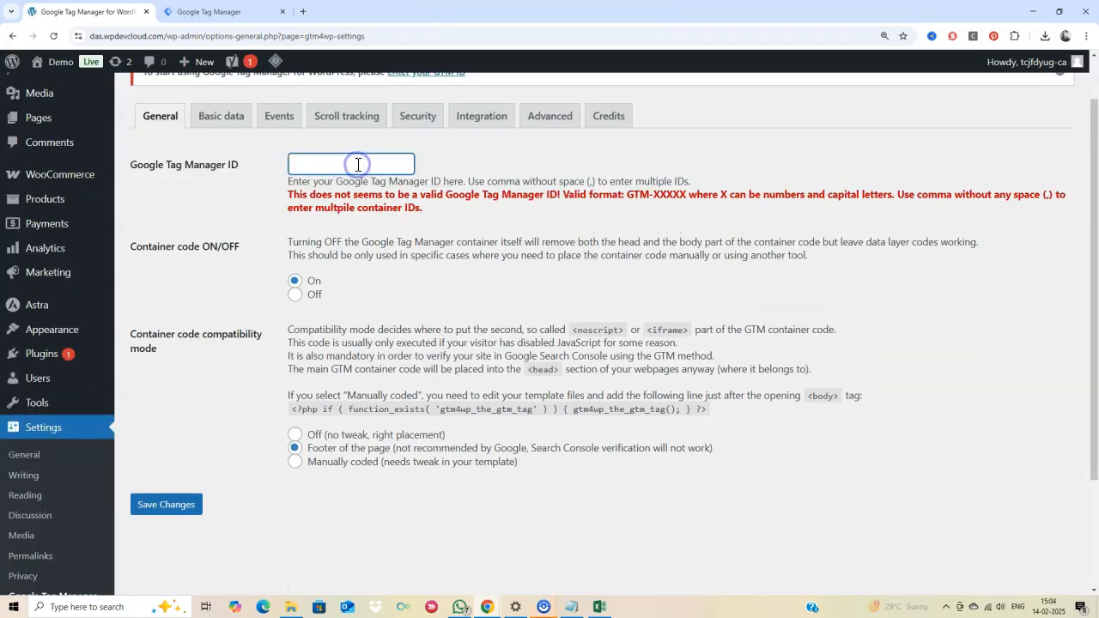
pyautogui.write('GTM-PS5NN5RT')
pyautogui.click(390, 224)
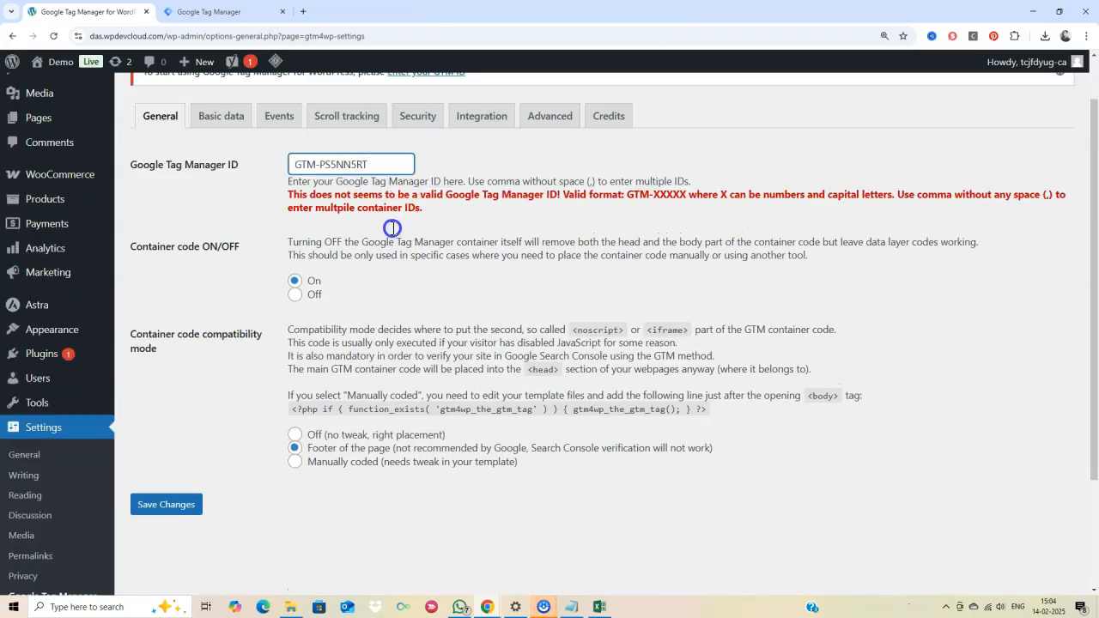
pyautogui.click(363, 164)
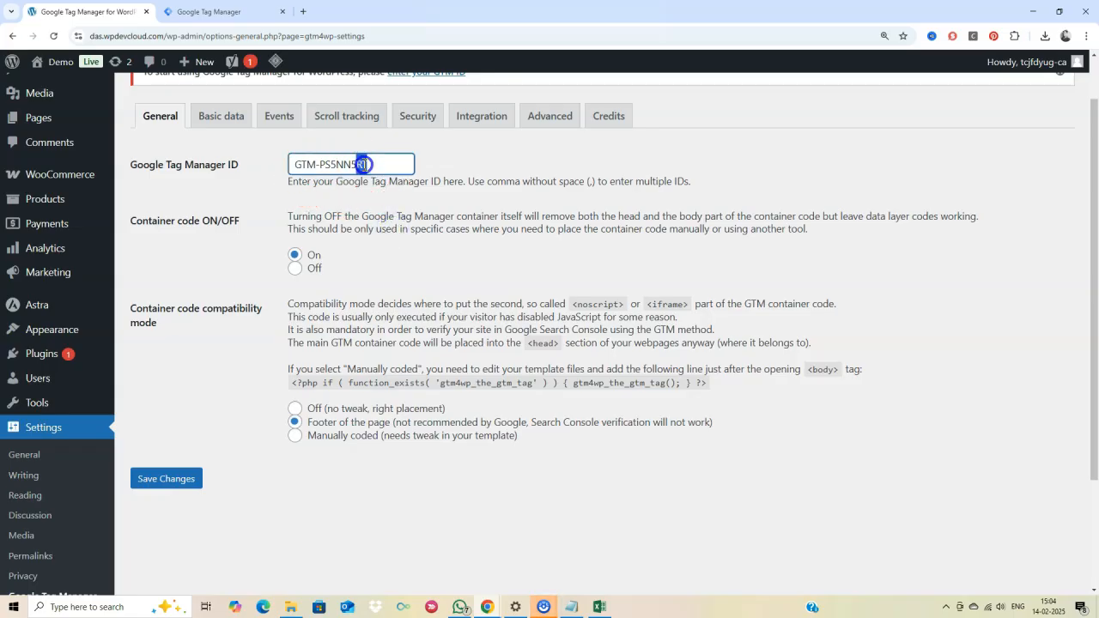
pyautogui.moveTo(300, 164); pyautogui.dragTo(386, 164)
pyautogui.hotkey('ctrl', 'c')
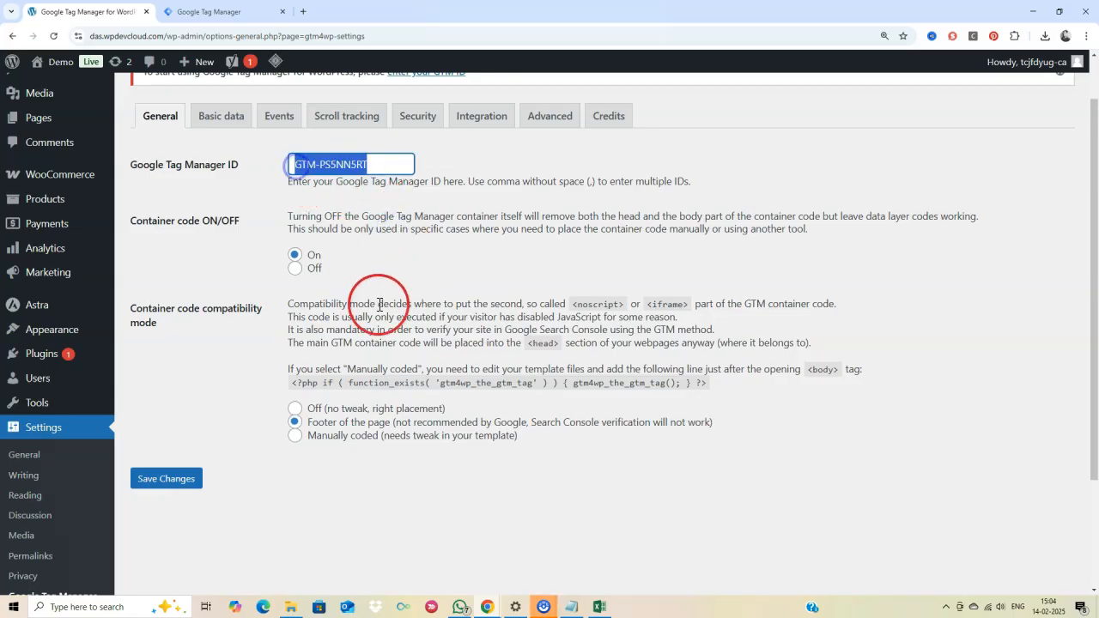
pyautogui.click(187, 496)
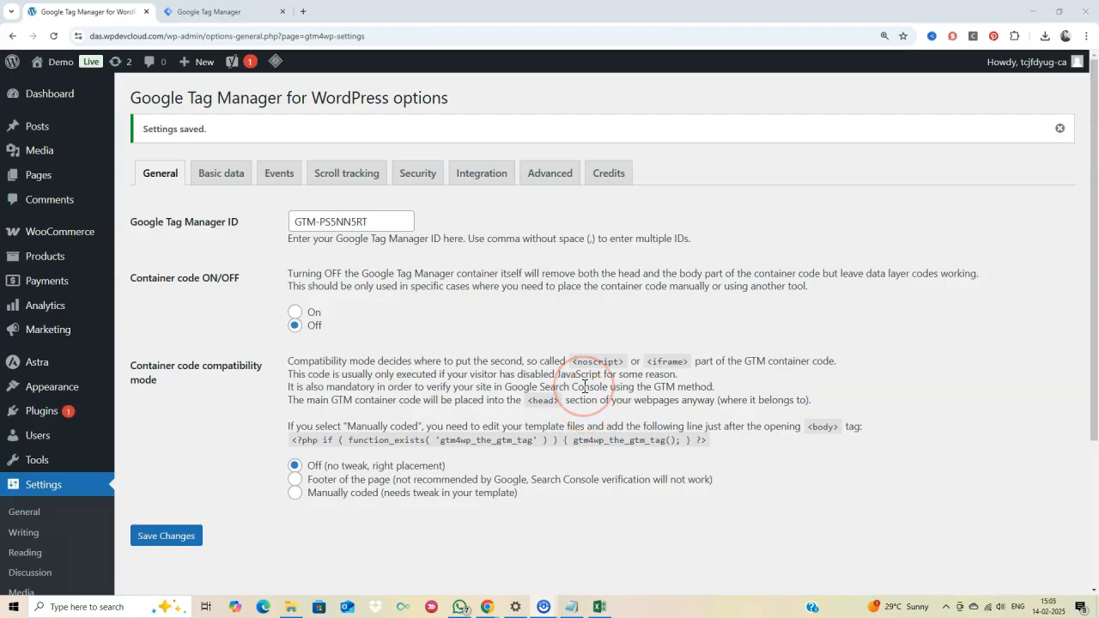
# - Open the site's "Top 10 Essential Vitamins and Minerals Your Body Needs" post in a new browser tab
pyautogui.click(302, 11)
pyautogui.write('https://das.wpdevcloud.com/top-10-essential-vitamins-and-minerals-your-body-needs/')
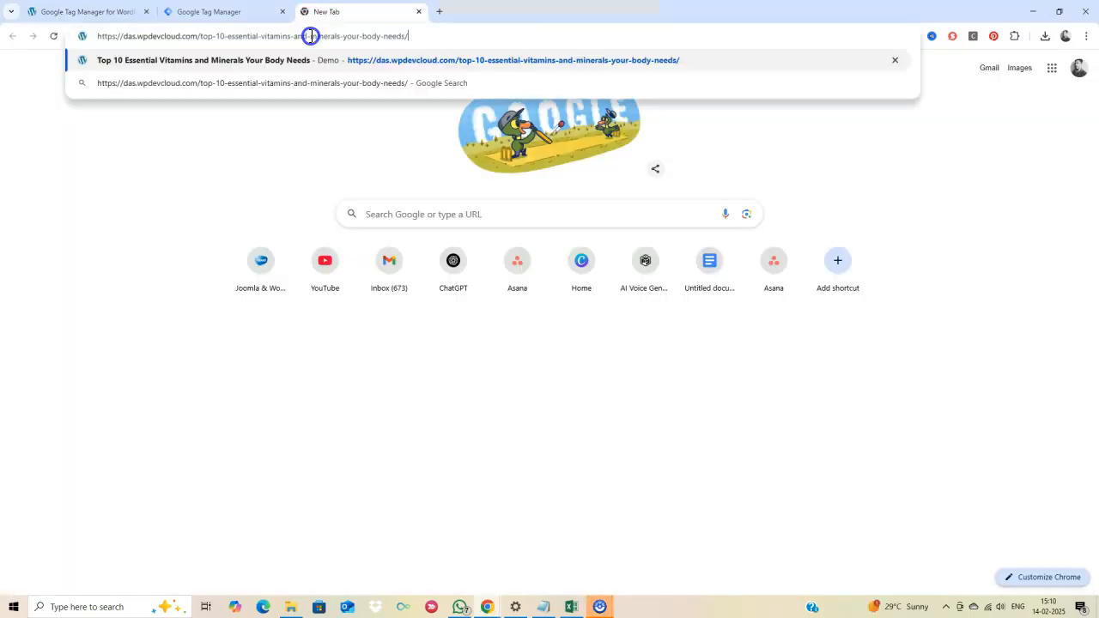
pyautogui.press('Return')
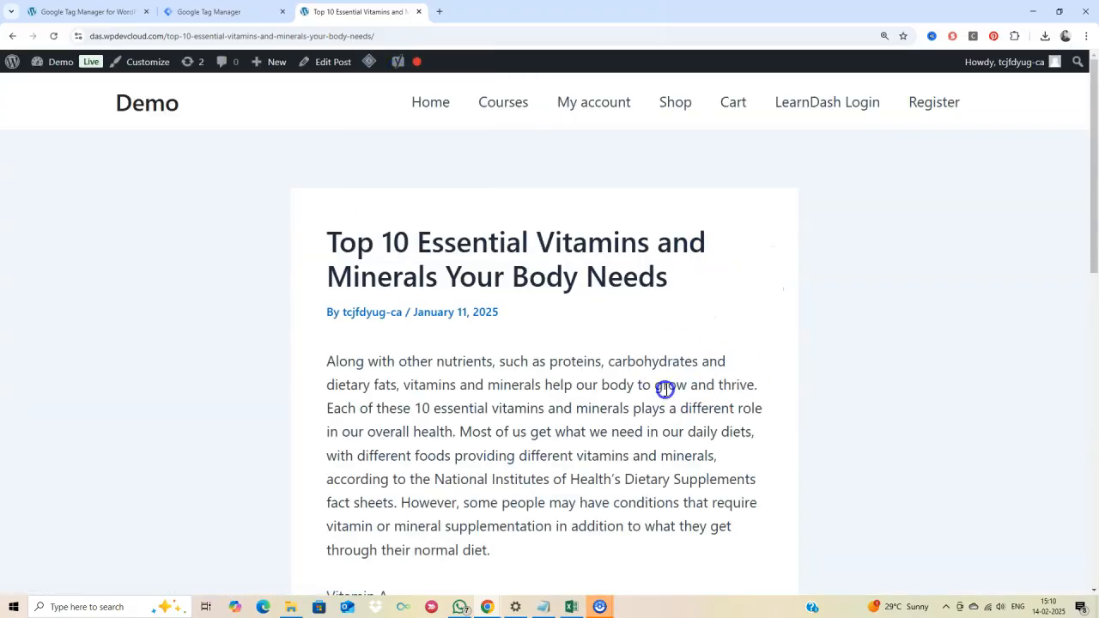
# - View the post's page source to check for the Google Tag Manager code in its head section
pyautogui.scroll(-2, 622, 383)
pyautogui.scroll(2, 623, 383)
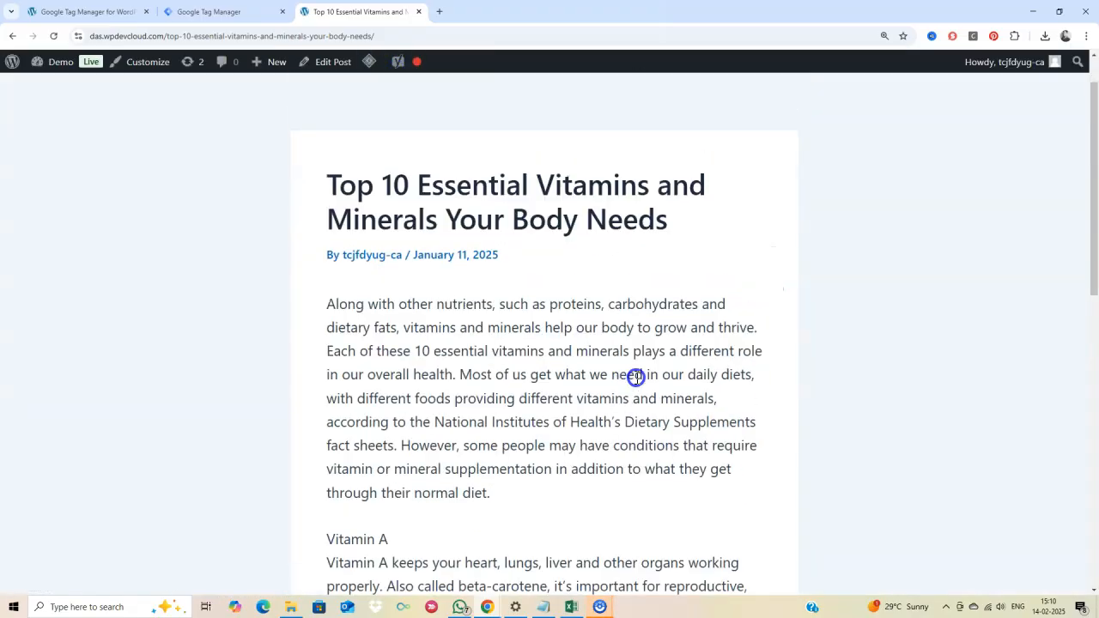
pyautogui.scroll(-1, 636, 378)
pyautogui.rightClick(520, 337)
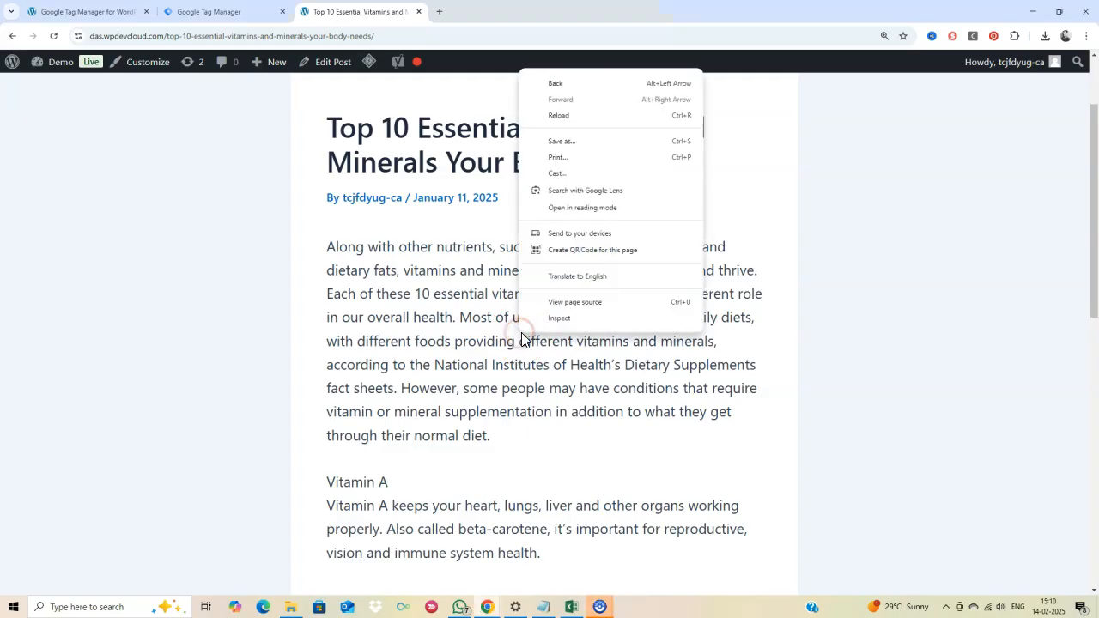
pyautogui.click(574, 304)
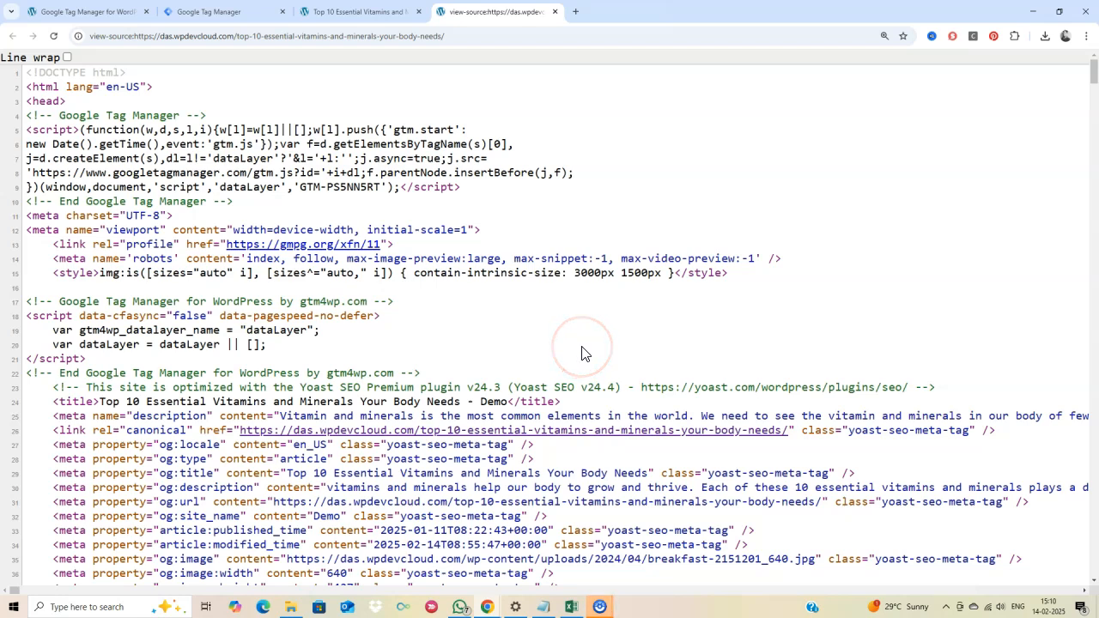
# - Search the page source for the container ID GTM-PS5NN5RT and highlight the Google Tag Manager script in the head section
pyautogui.hotkey('ctrl', 'f')
pyautogui.click(753, 66)
pyautogui.hotkey('ctrl', 'v')
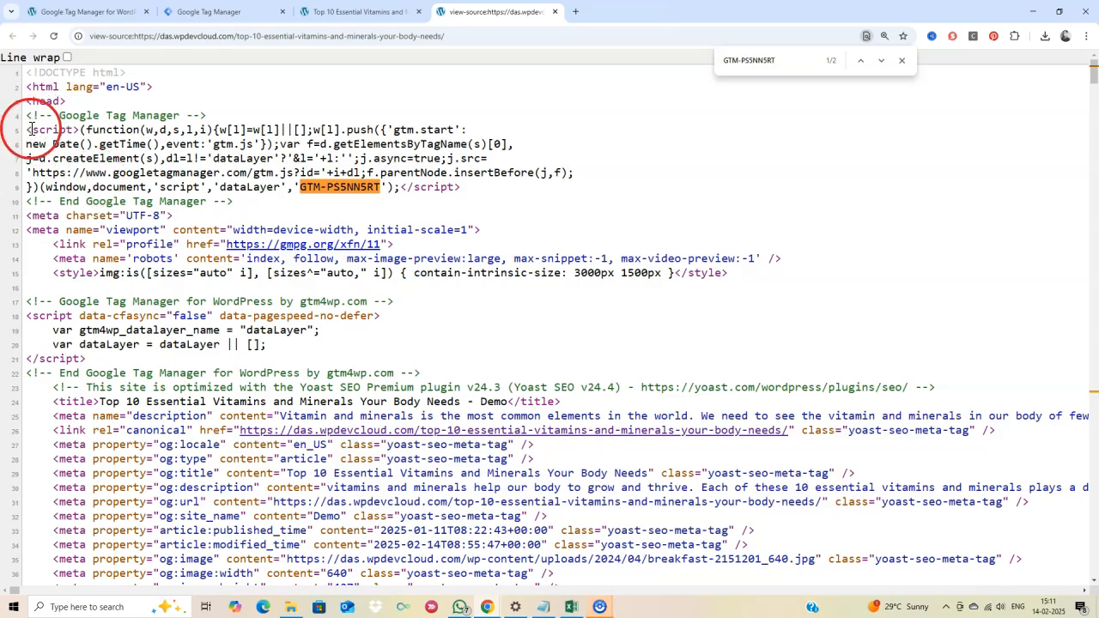
pyautogui.moveTo(27, 130); pyautogui.dragTo(389, 208)
pyautogui.click(388, 205)
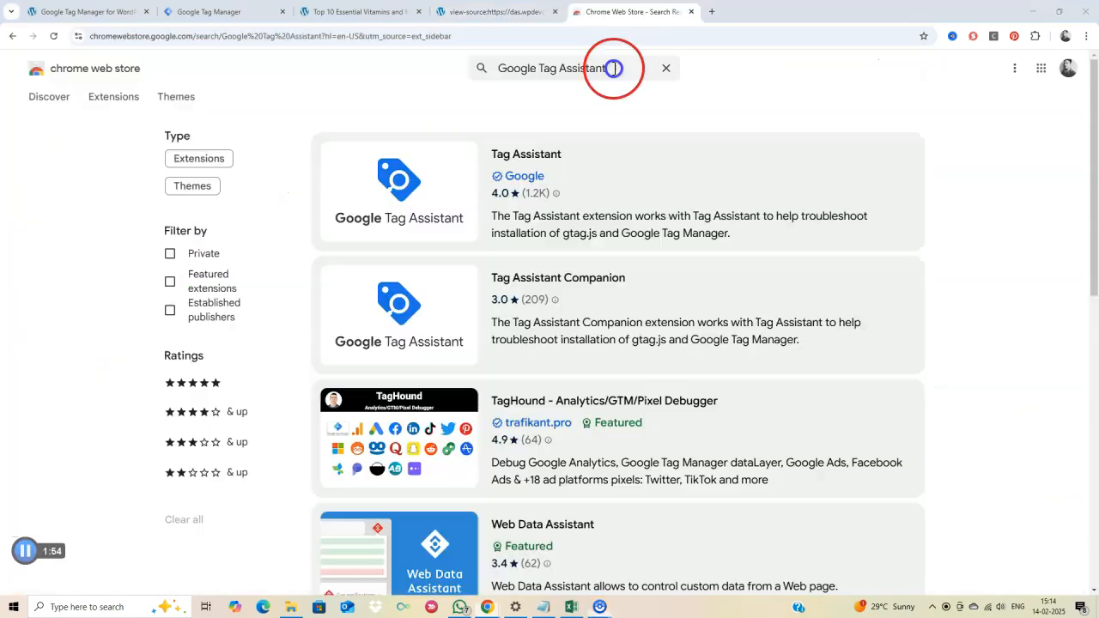
# - Open Google's Tag Assistant from the Chrome Web Store search results for Google Tag Assistant and add the extension to Chrome
pyautogui.moveTo(613, 68); pyautogui.dragTo(572, 69)
pyautogui.click(535, 100)
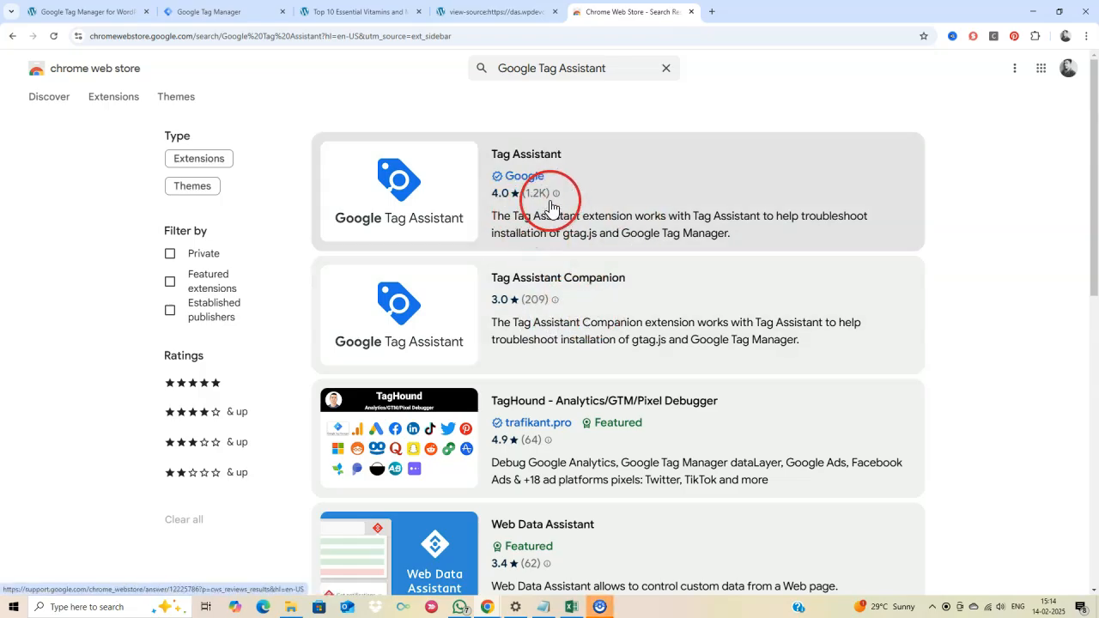
pyautogui.click(584, 199)
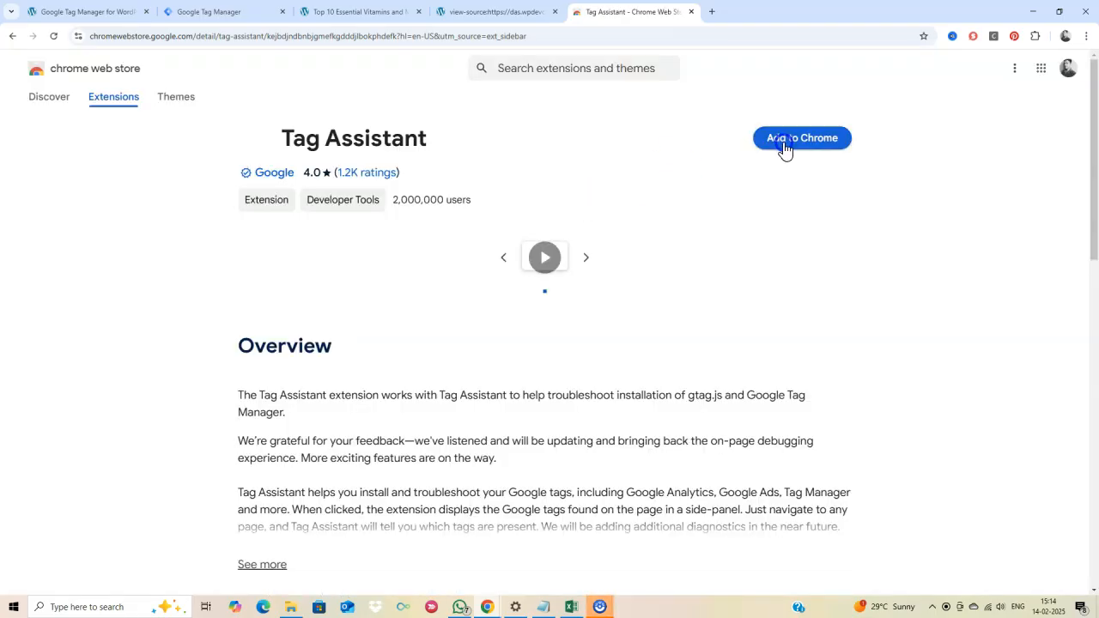
pyautogui.click(783, 142)
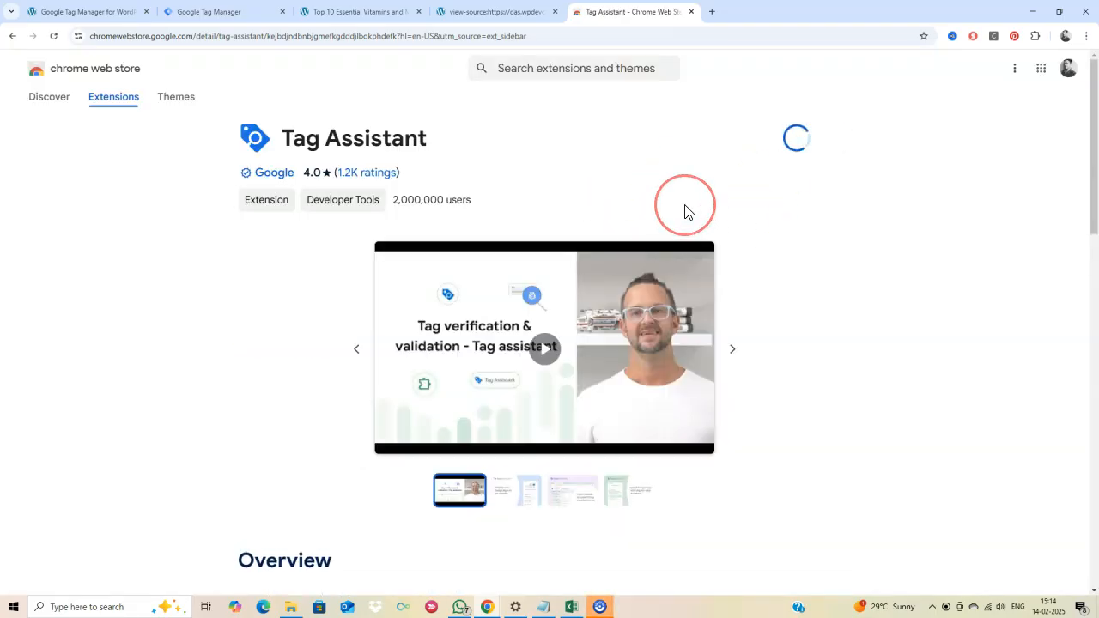
pyautogui.click(607, 147)
pyautogui.click(711, 157)
pyautogui.click(839, 195)
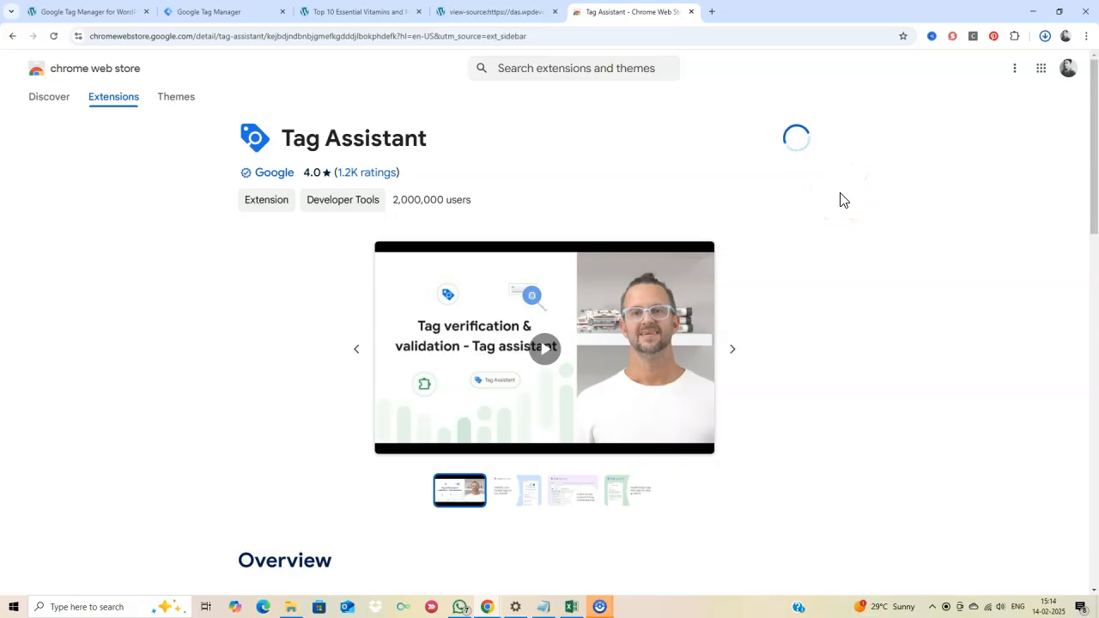
pyautogui.click(1045, 36)
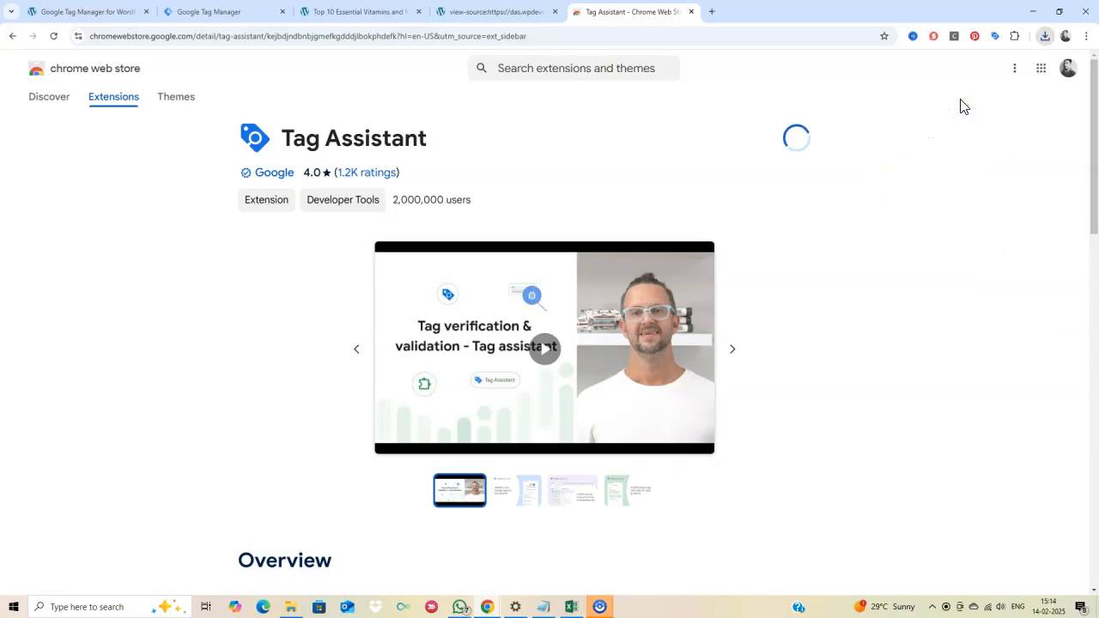
pyautogui.click(977, 77)
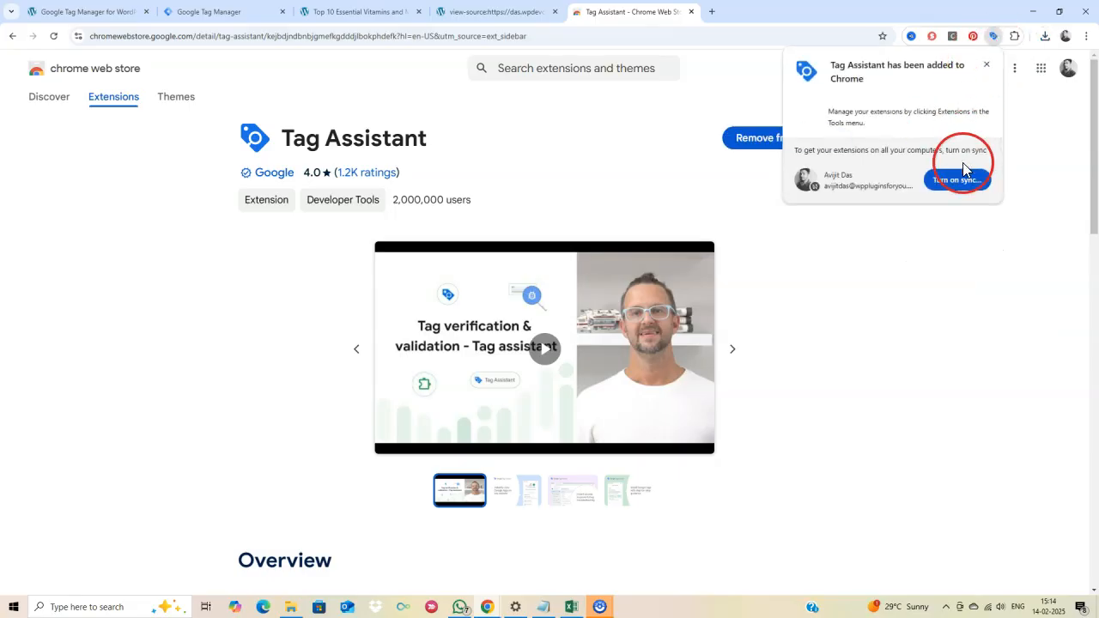
pyautogui.click(1019, 140)
# - Pin the Tag Assistant extension to the browser toolbar
pyautogui.click(1015, 36)
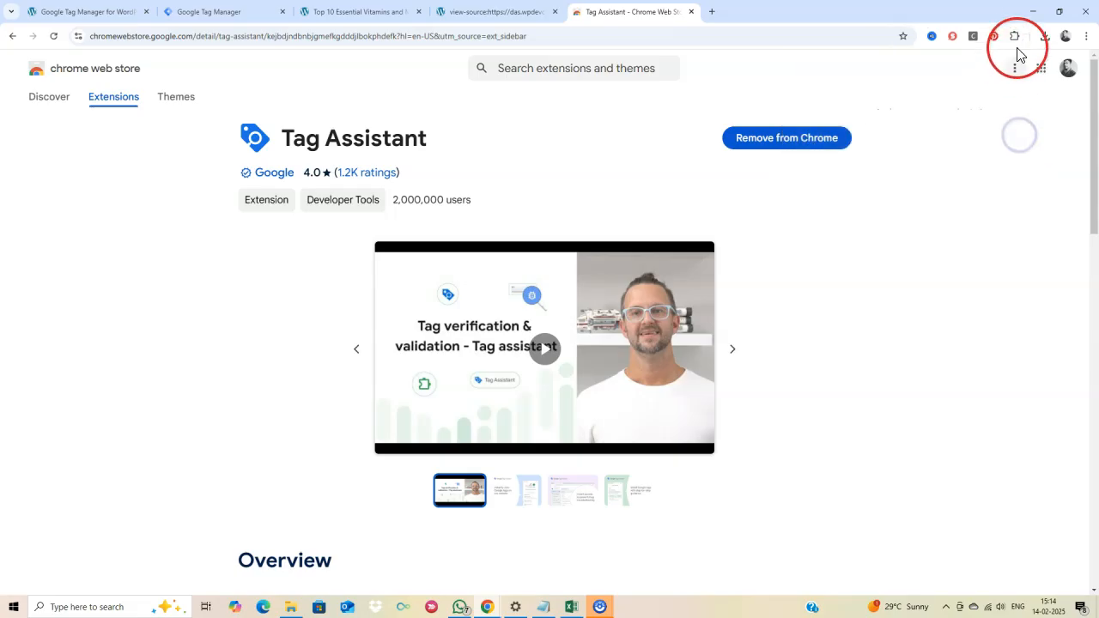
pyautogui.click(975, 200)
pyautogui.click(976, 200)
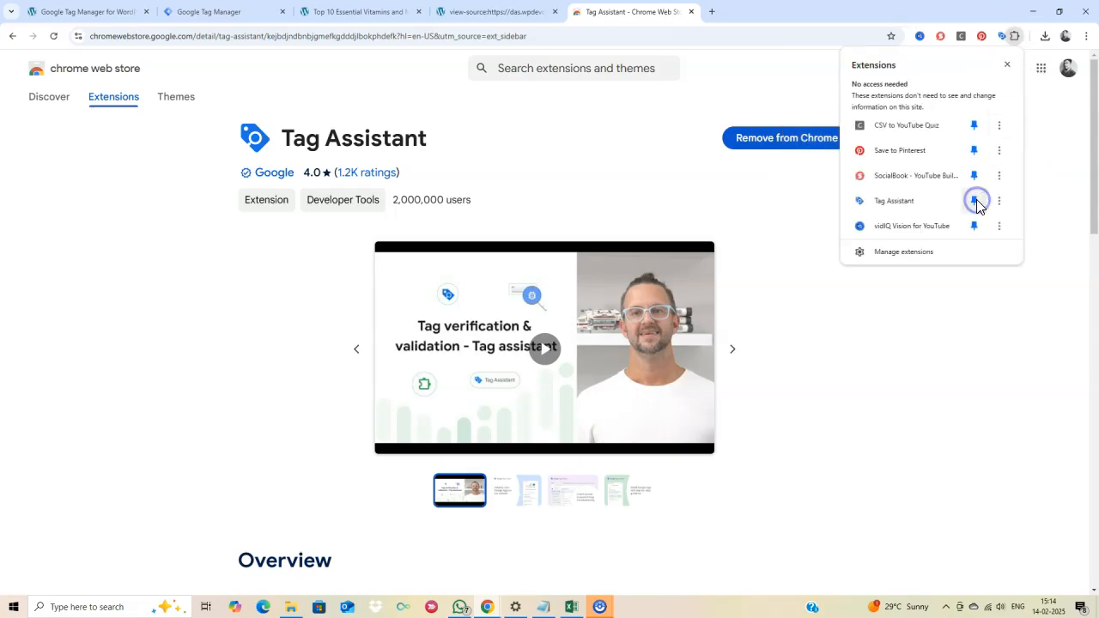
pyautogui.click(743, 106)
# - Reload the "Top 10 Essential Vitamins and Minerals Your Body Needs" post and check its Google tags with Tag Assistant
pyautogui.click(481, 12)
pyautogui.hotkey('ctrl', 'shift', 'Tab')
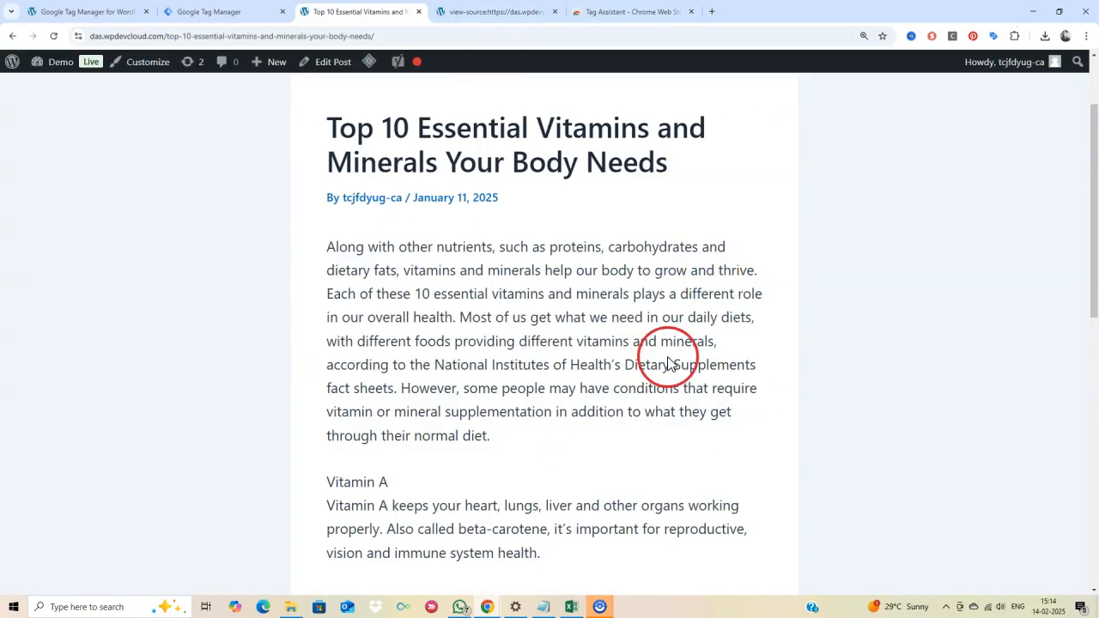
pyautogui.click(53, 38)
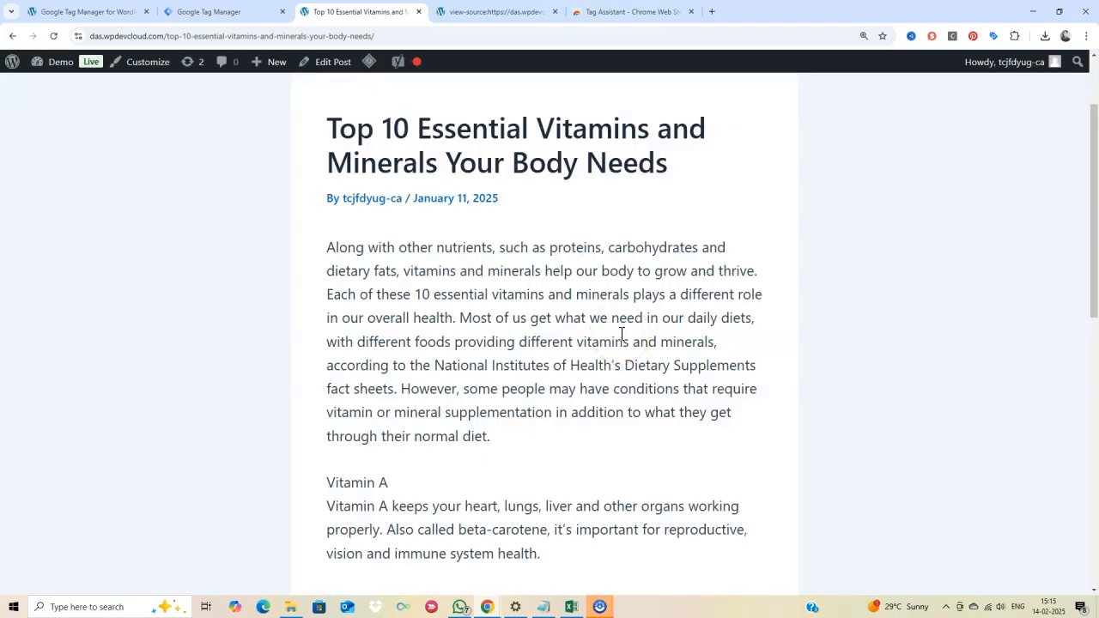
pyautogui.scroll(-2, 623, 335)
pyautogui.scroll(3, 622, 334)
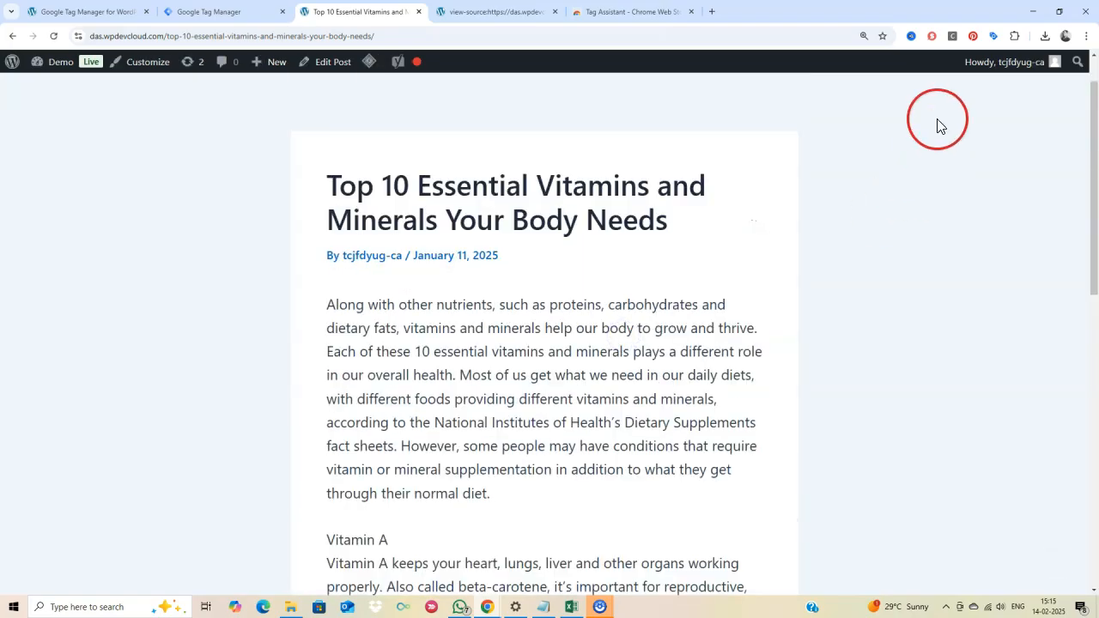
pyautogui.click(992, 36)
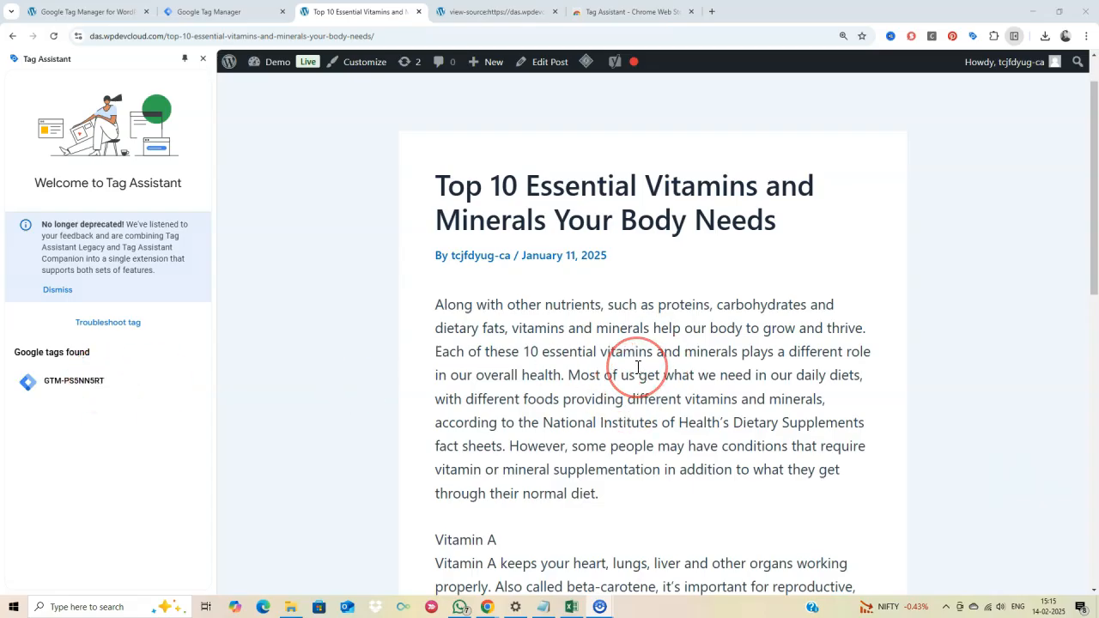
pyautogui.scroll(-2, 644, 386)
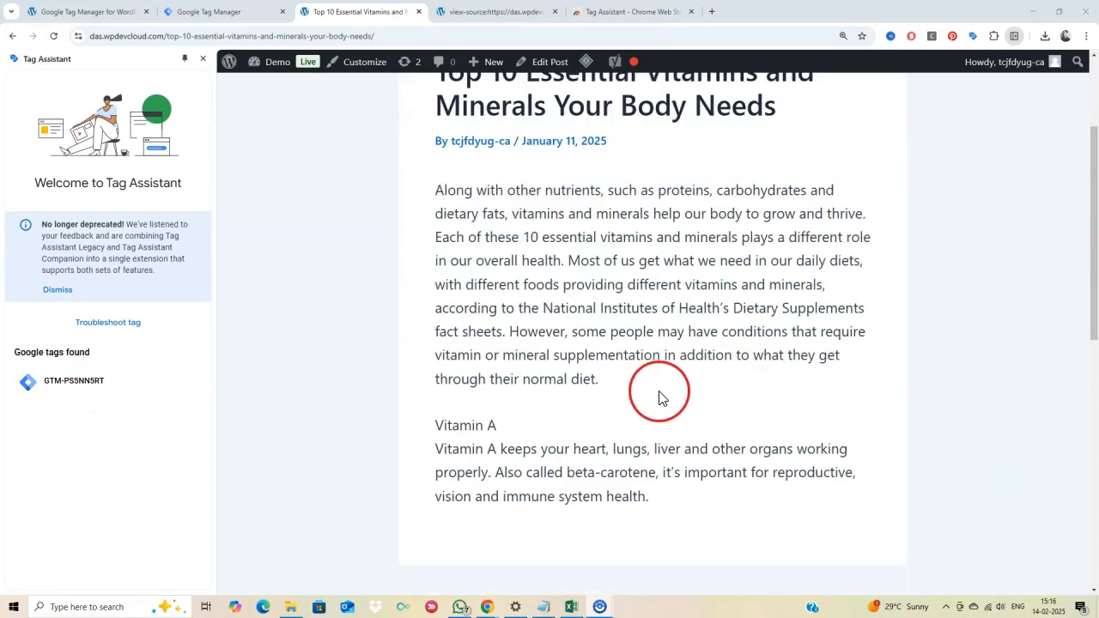
pyautogui.scroll(1, 658, 398)
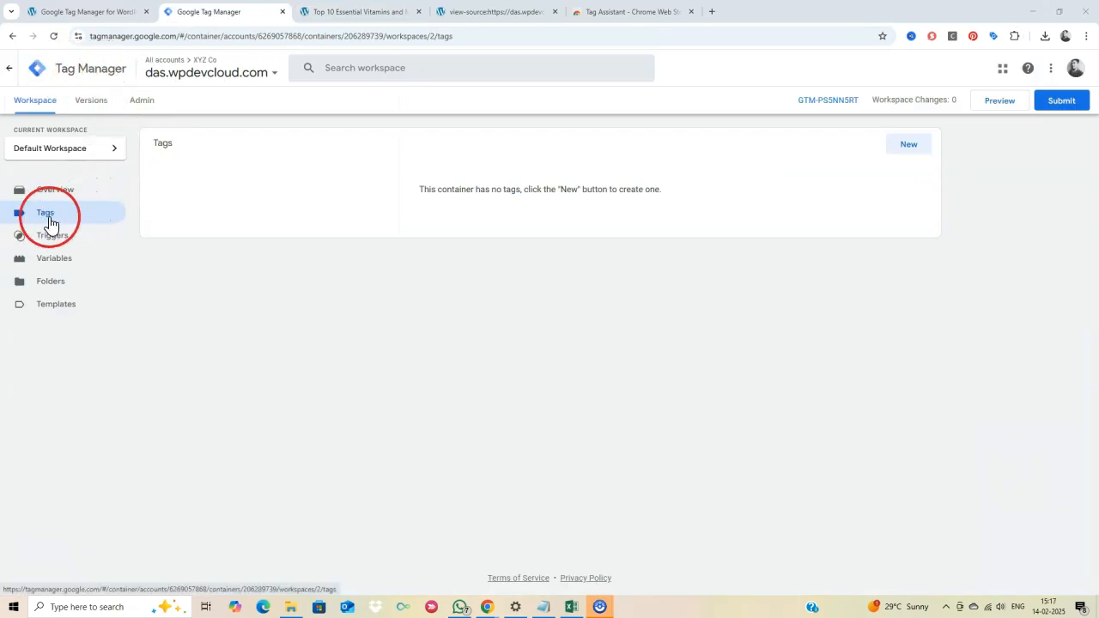
# - Create a new tag in the Google Tag Manager container and name it "Google Analytics 4 - Page View"
pyautogui.click(904, 146)
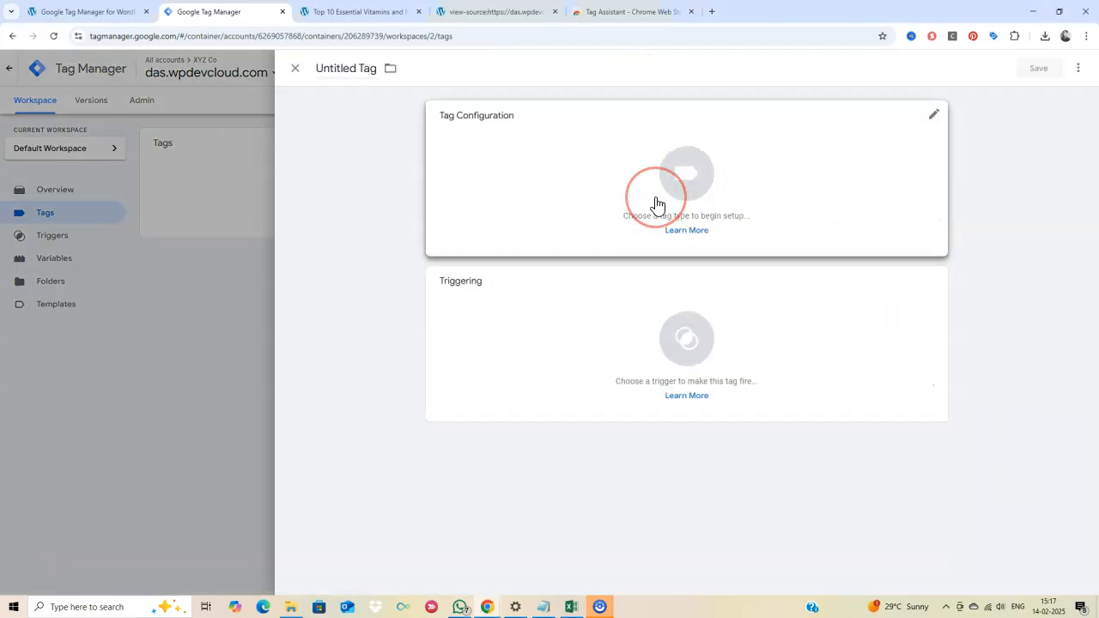
pyautogui.click(350, 66)
pyautogui.moveTo(376, 68); pyautogui.dragTo(312, 73)
pyautogui.write('Google Analytics 4 - Page View')
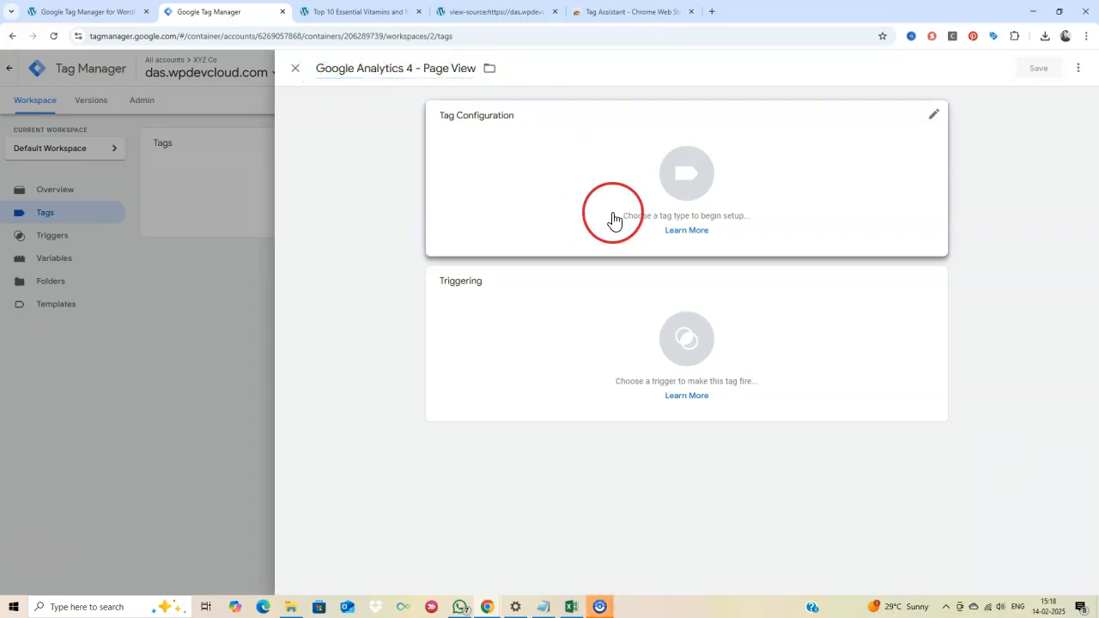
# - Set the tag's type to Google Analytics: GA4 Event
pyautogui.click(667, 199)
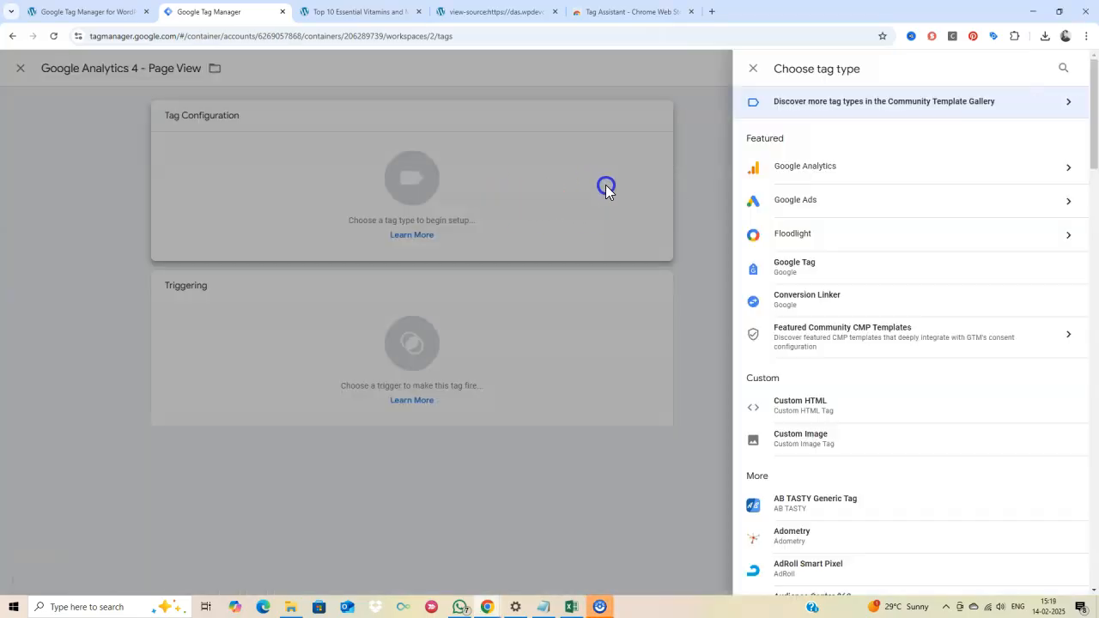
pyautogui.click(815, 177)
pyautogui.click(826, 176)
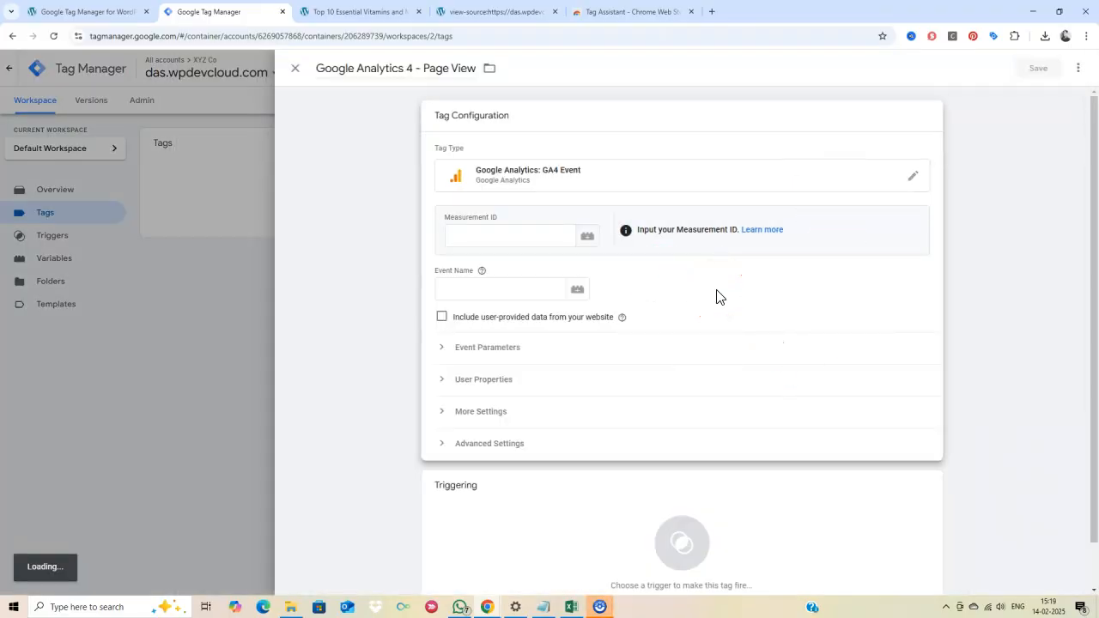
# - Go to the tag's Measurement ID field, assign the All Pages page view trigger, and save the tag
pyautogui.click(555, 234)
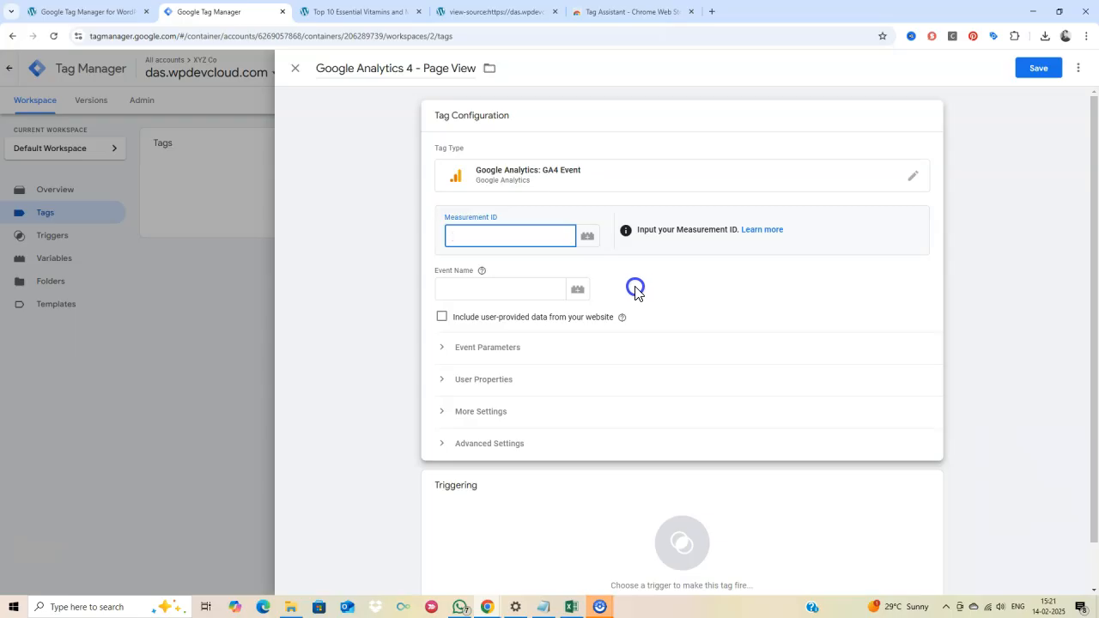
pyautogui.scroll(-1, 635, 291)
pyautogui.scroll(1, 631, 292)
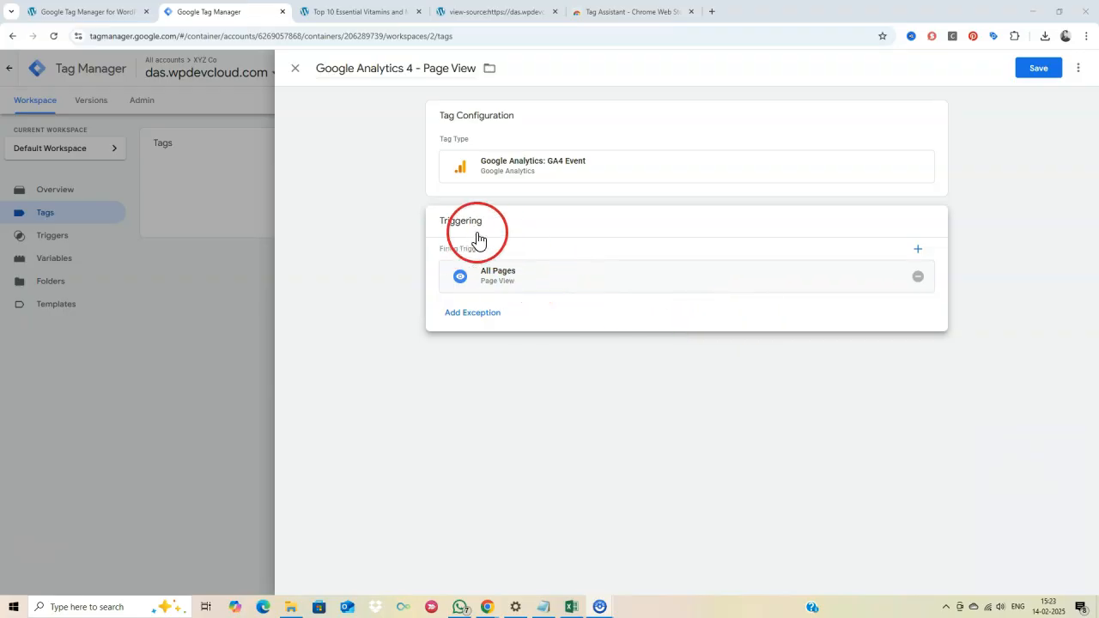
pyautogui.click(1039, 68)
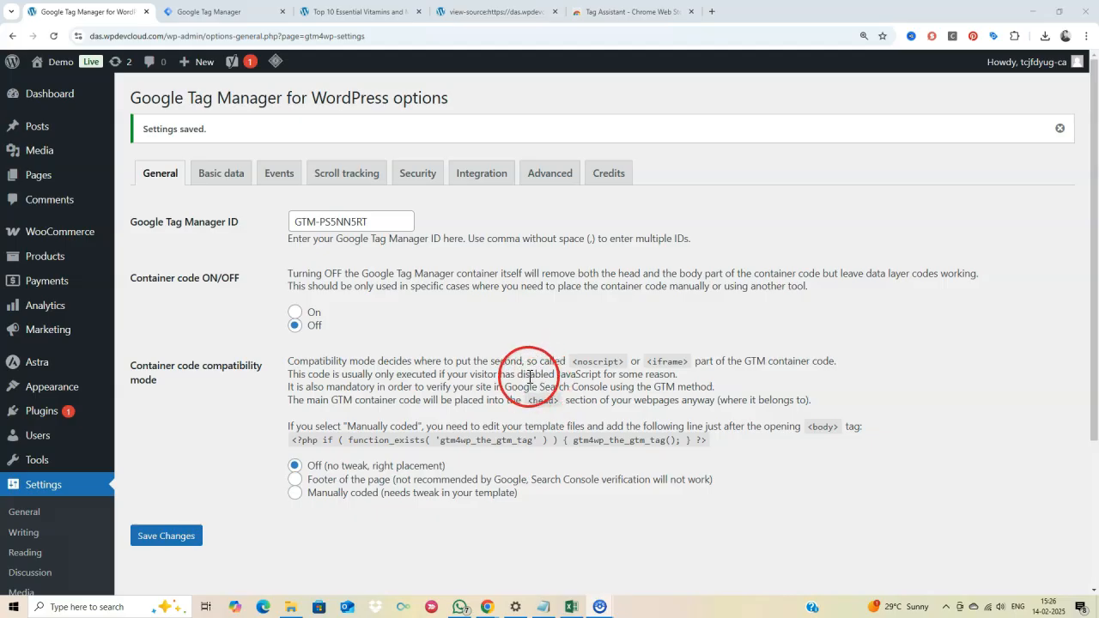
pyautogui.scroll(-2, 534, 375)
pyautogui.scroll(1, 525, 315)
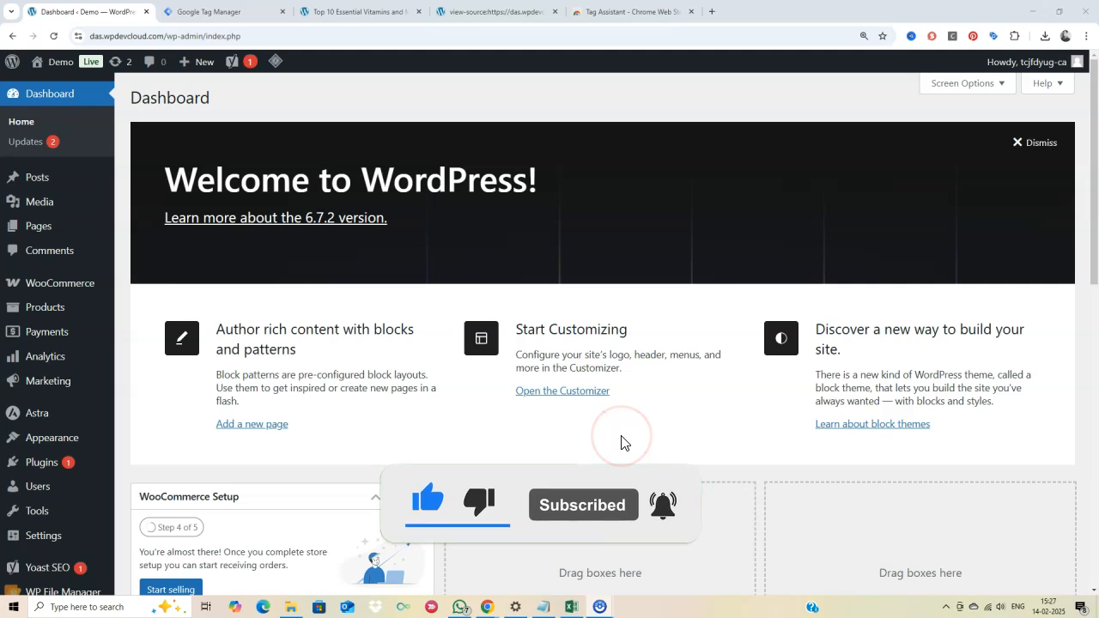
pyautogui.click(626, 448)
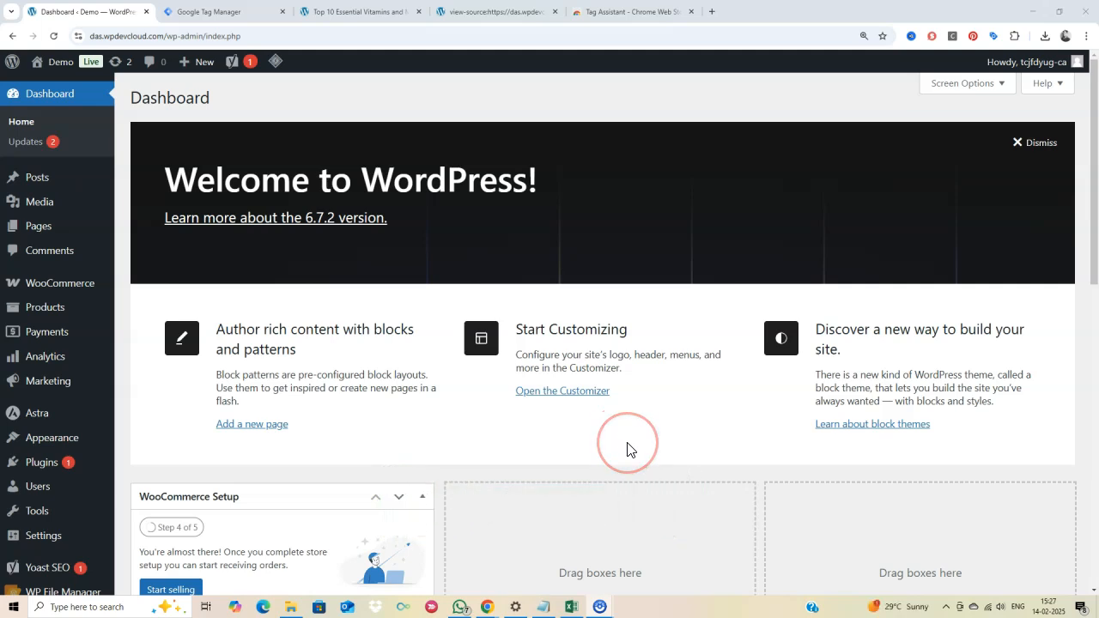
pyautogui.click(581, 378)
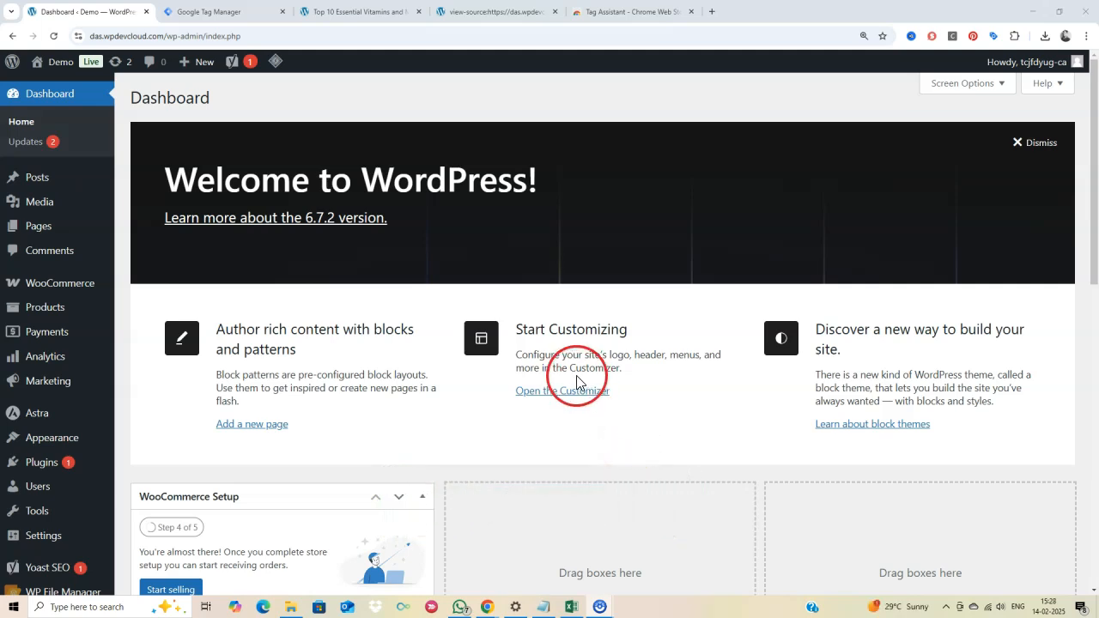